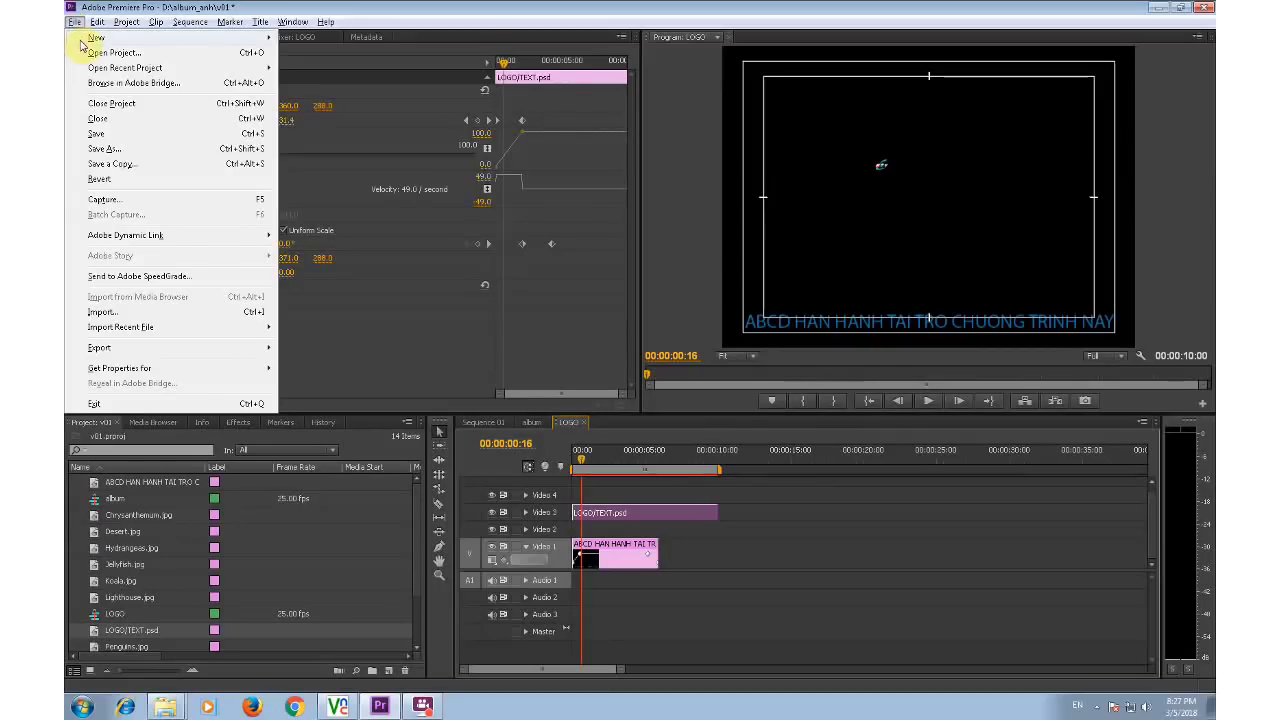
Step: Create a DV-PAL Standard 48kHz sequence named 'Final'
mouse_move(100, 37)
left_click(318, 50)
type("Final")
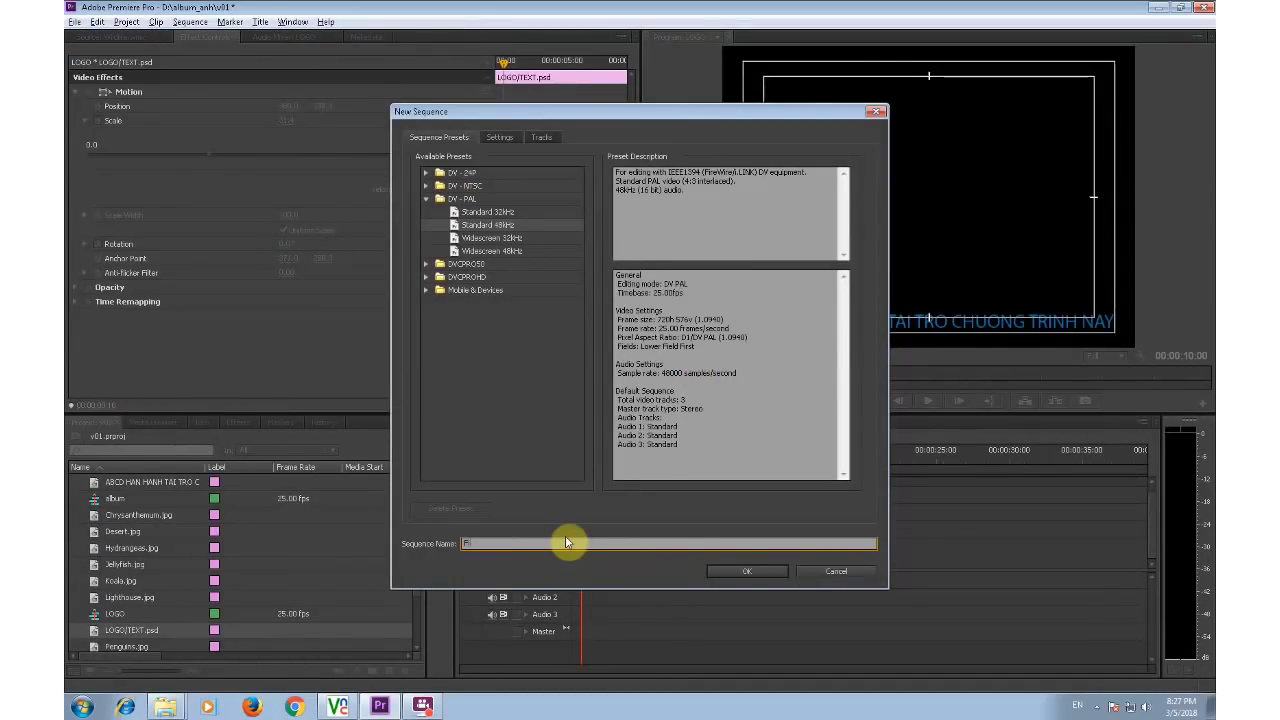
left_click(739, 573)
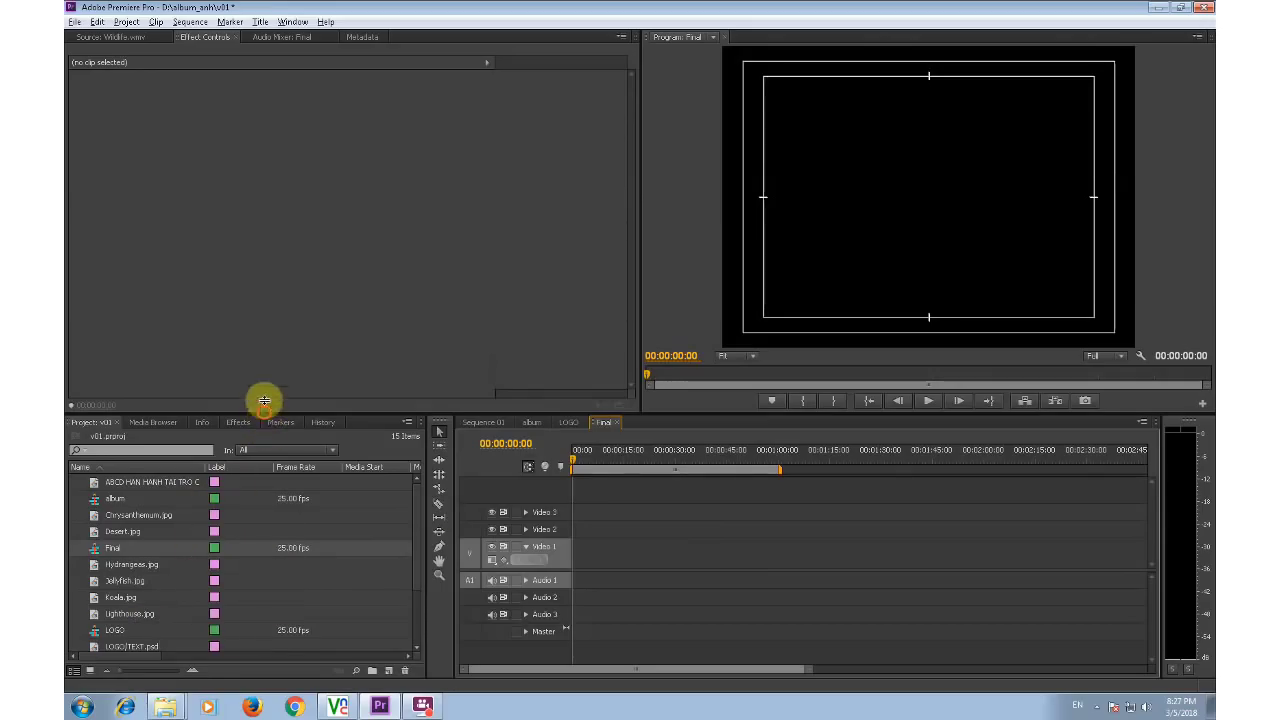
Step: Place Sequence 01, album and LOGO back to back on Video 1, previewing each
left_click_drag(264, 400, 270, 342)
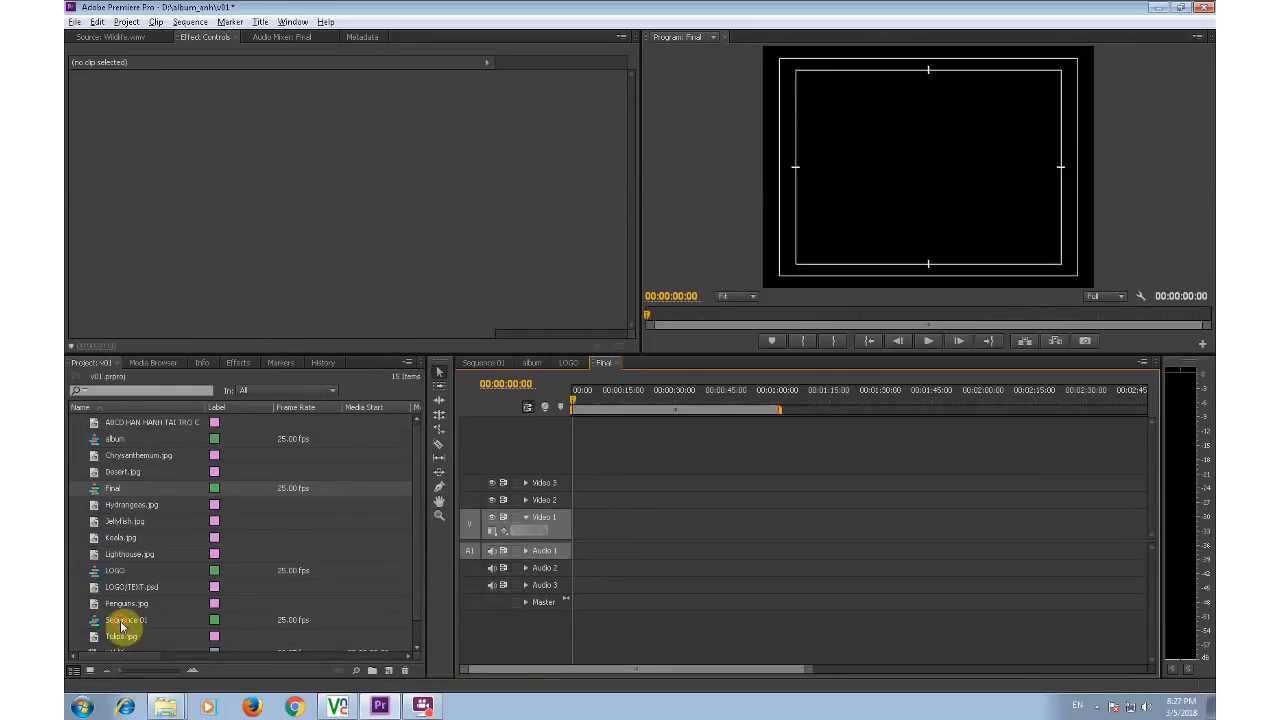
left_click_drag(121, 627, 580, 515)
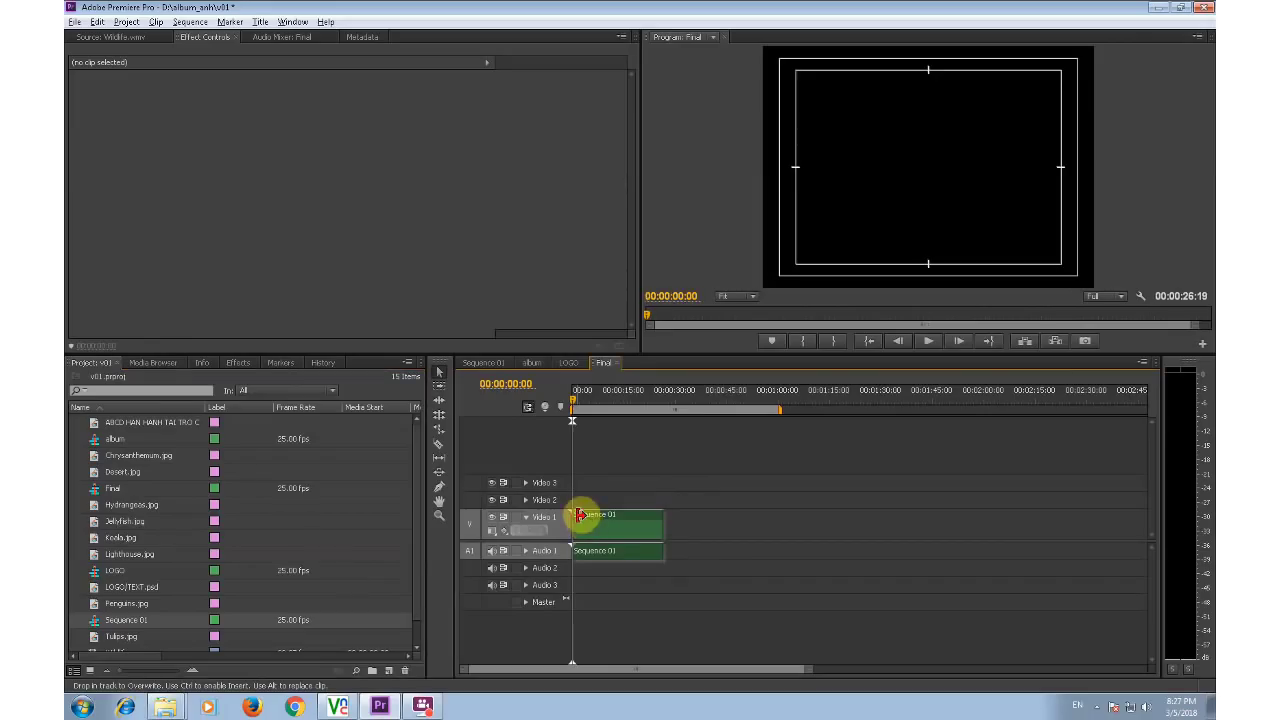
left_click_drag(572, 407, 630, 405)
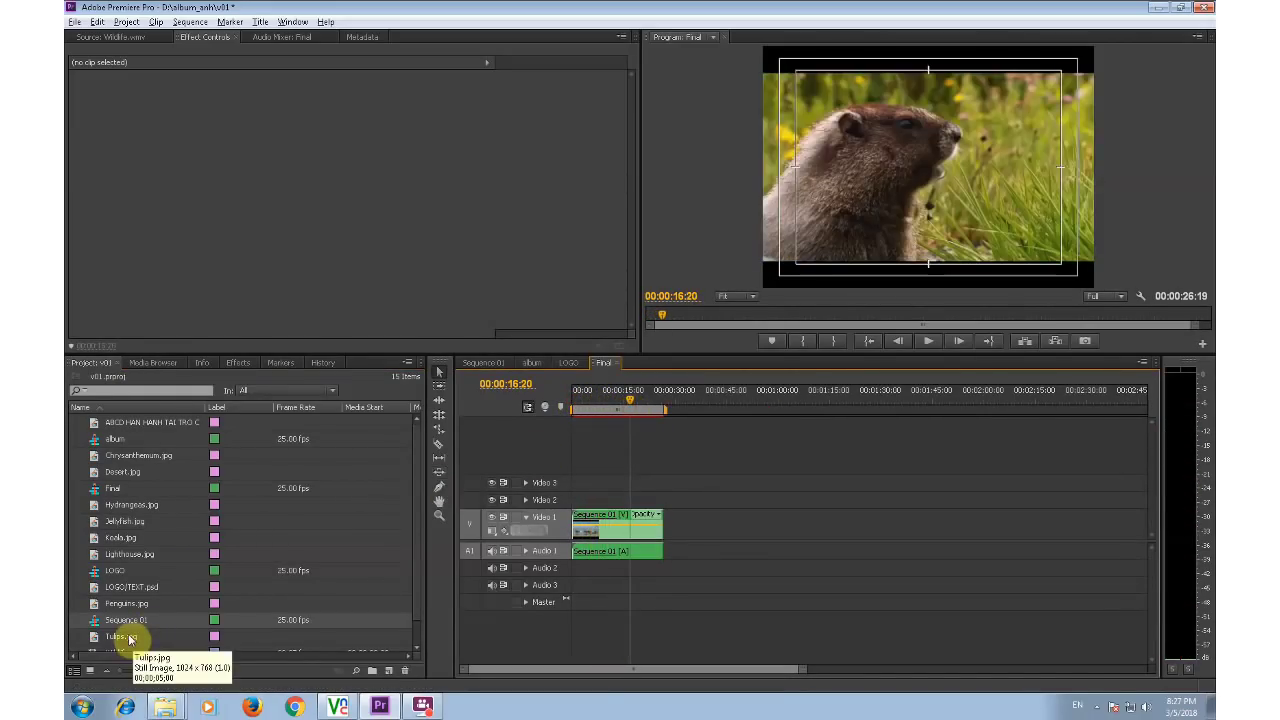
left_click_drag(115, 439, 676, 530)
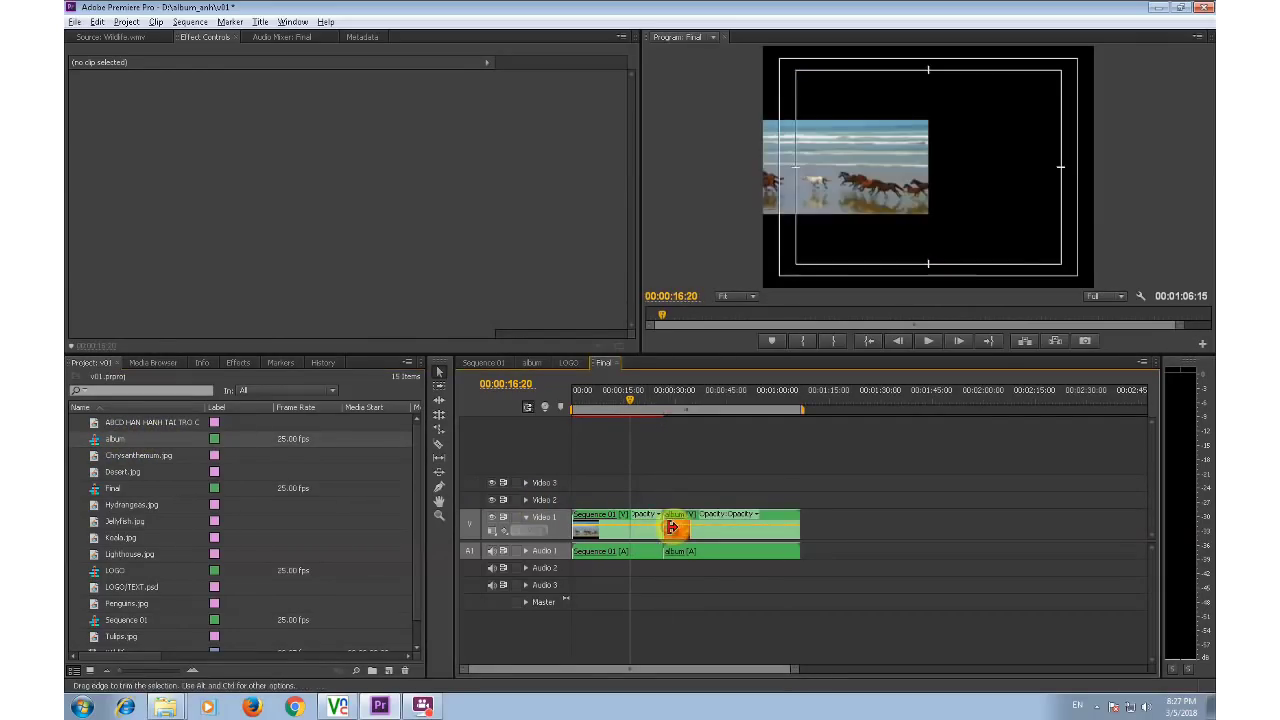
left_click_drag(663, 405, 725, 405)
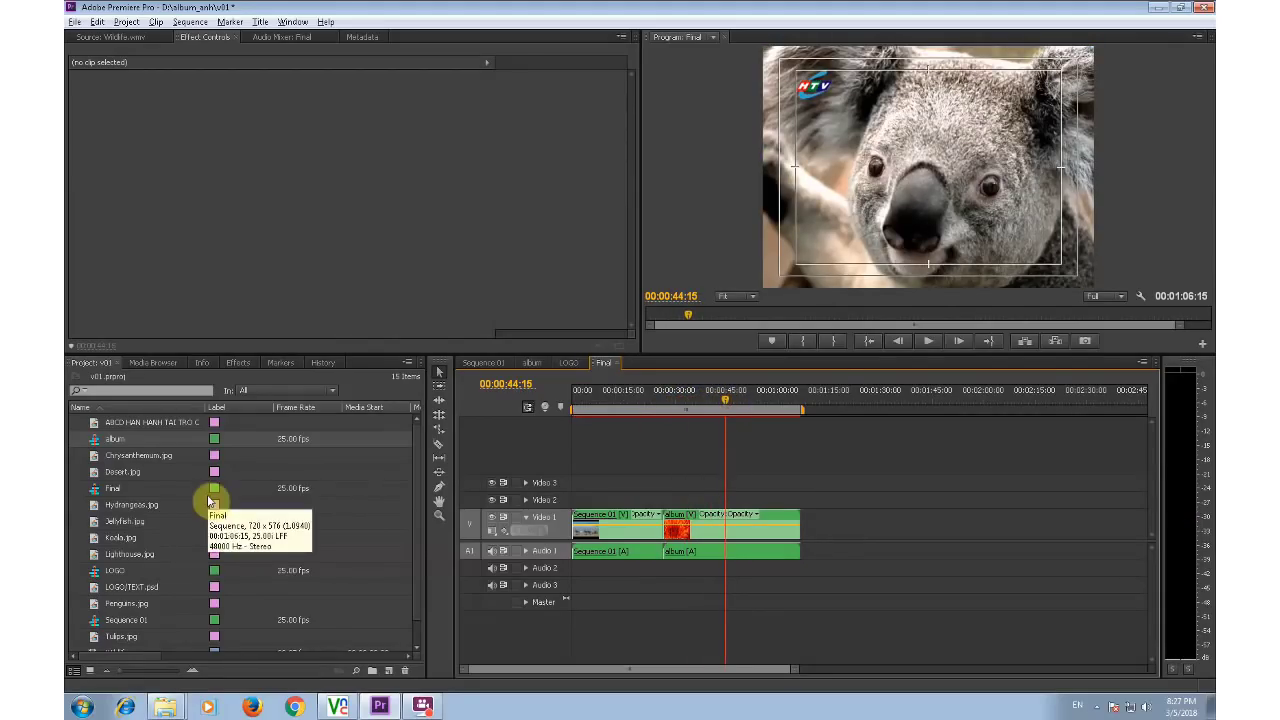
mouse_move(115, 570)
left_mouse_down()
mouse_move(828, 549)
mouse_move(814, 543)
left_mouse_up()
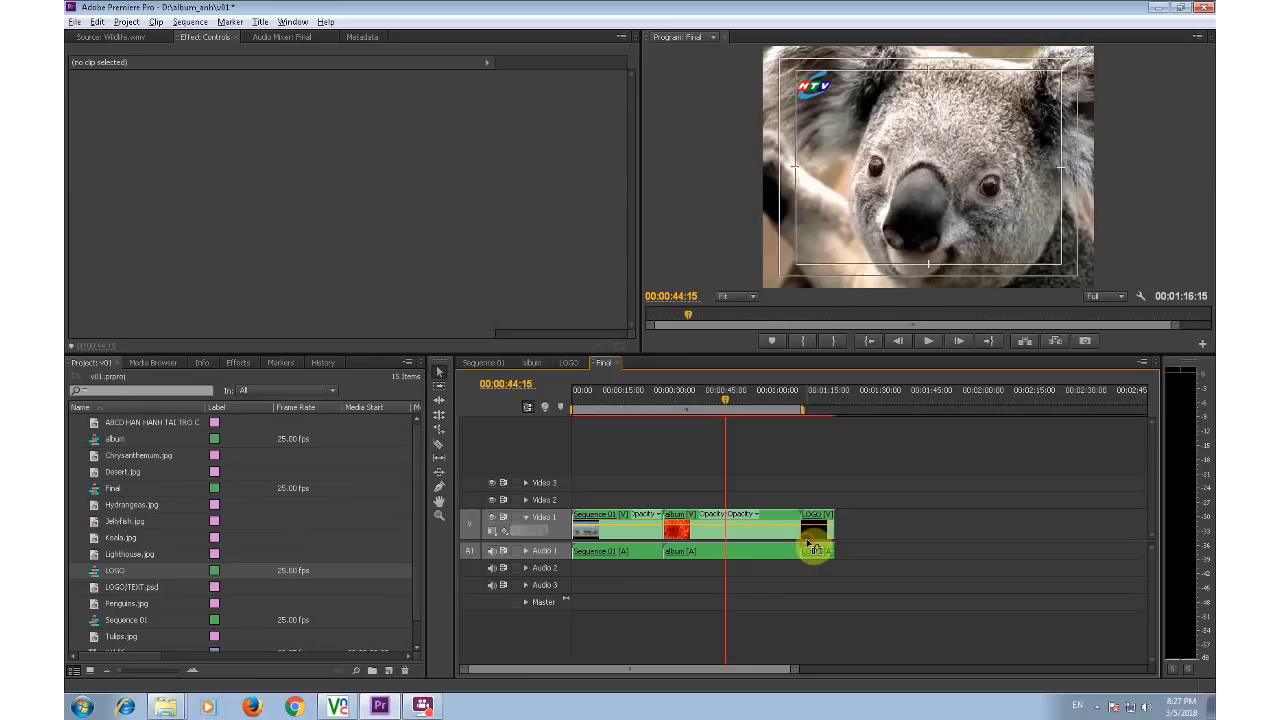
left_click(778, 400)
left_click_drag(778, 400, 820, 411)
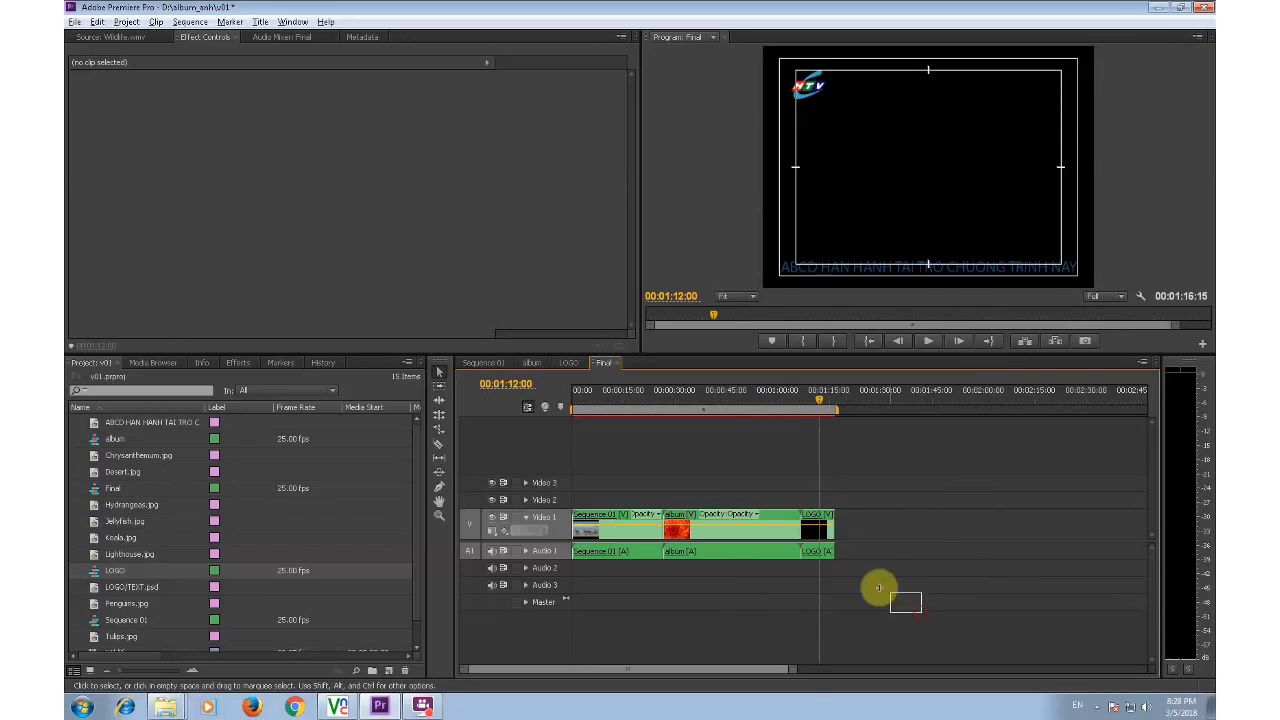
Step: Select all three clips and shift them later to leave an opening gap
mouse_move(930, 616)
left_mouse_down()
mouse_move(589, 497)
mouse_move(747, 514)
left_mouse_up()
mouse_move(1097, 602)
left_mouse_down()
mouse_move(744, 522)
mouse_move(755, 522)
left_mouse_up()
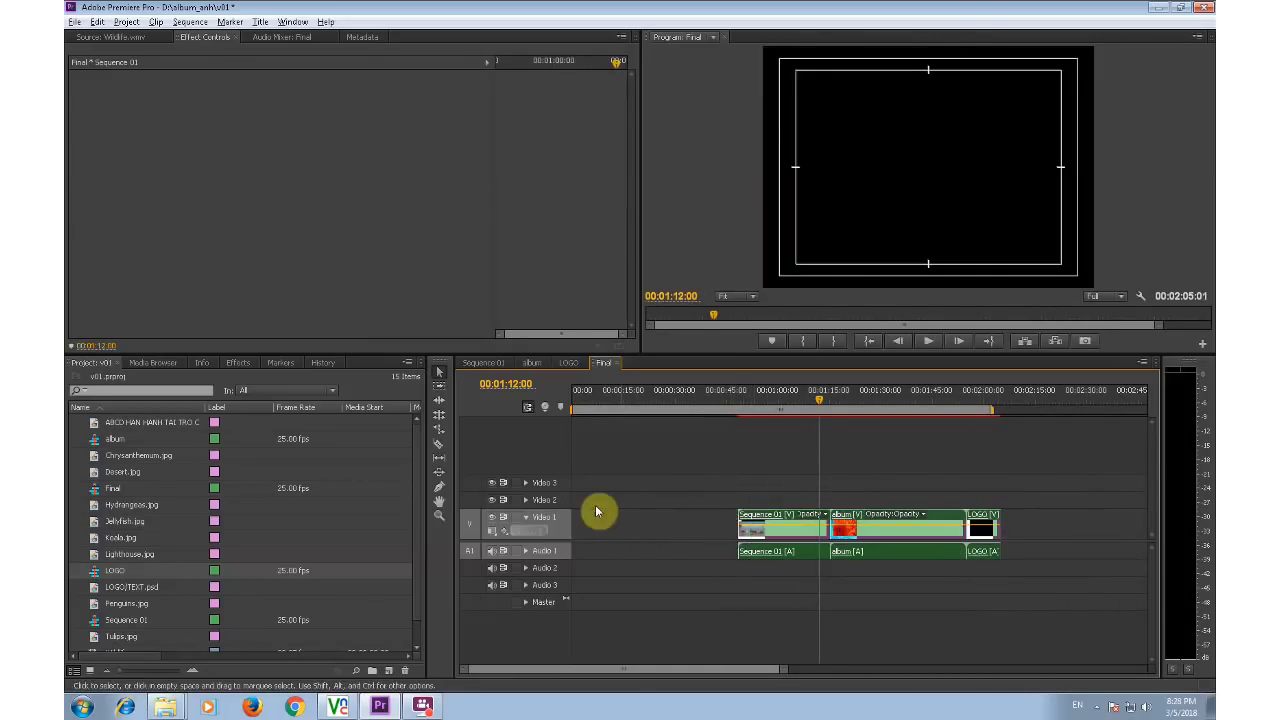
left_click_drag(571, 400, 560, 402)
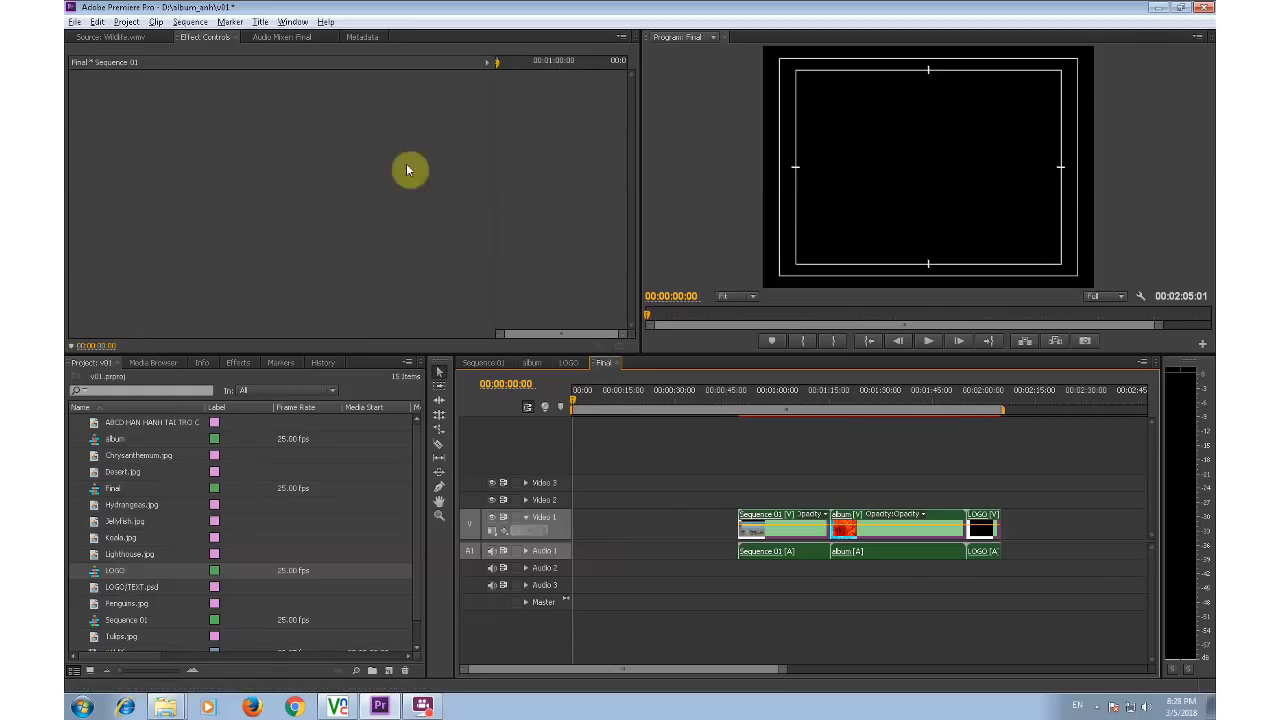
Step: Create a Universal Counting Leader with the default video, audio and appearance settings
left_click(75, 22)
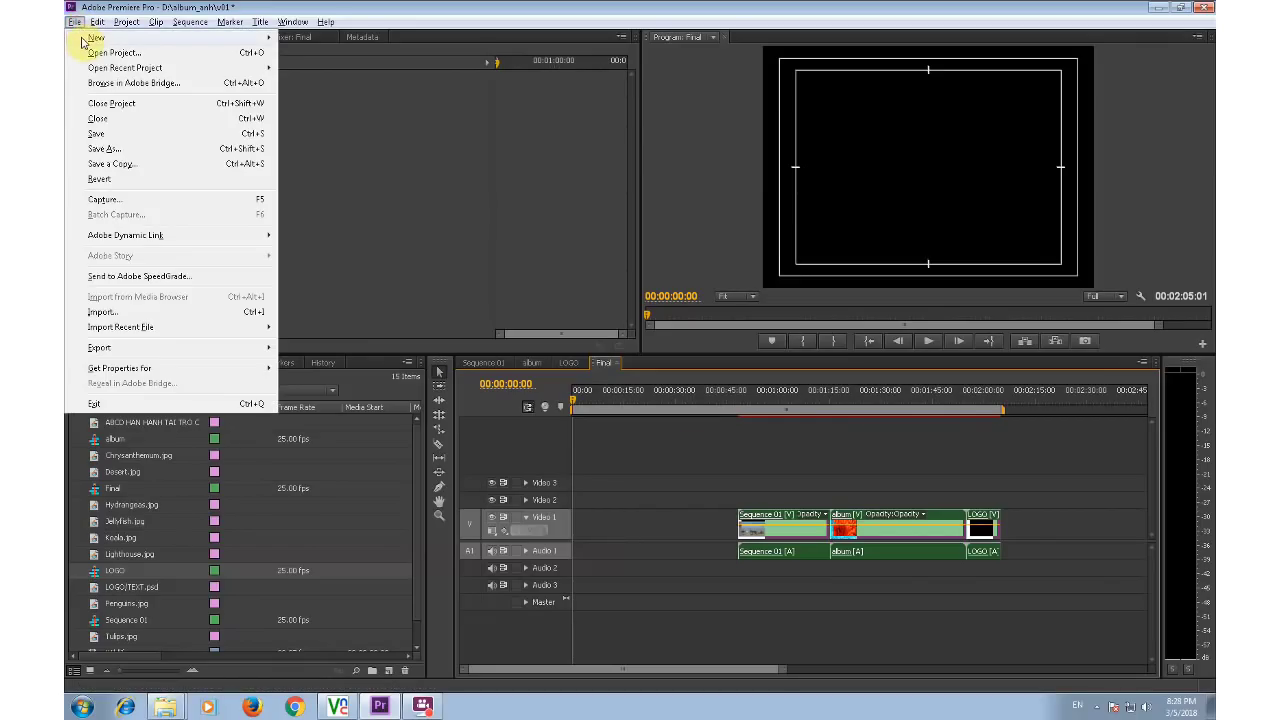
mouse_move(83, 42)
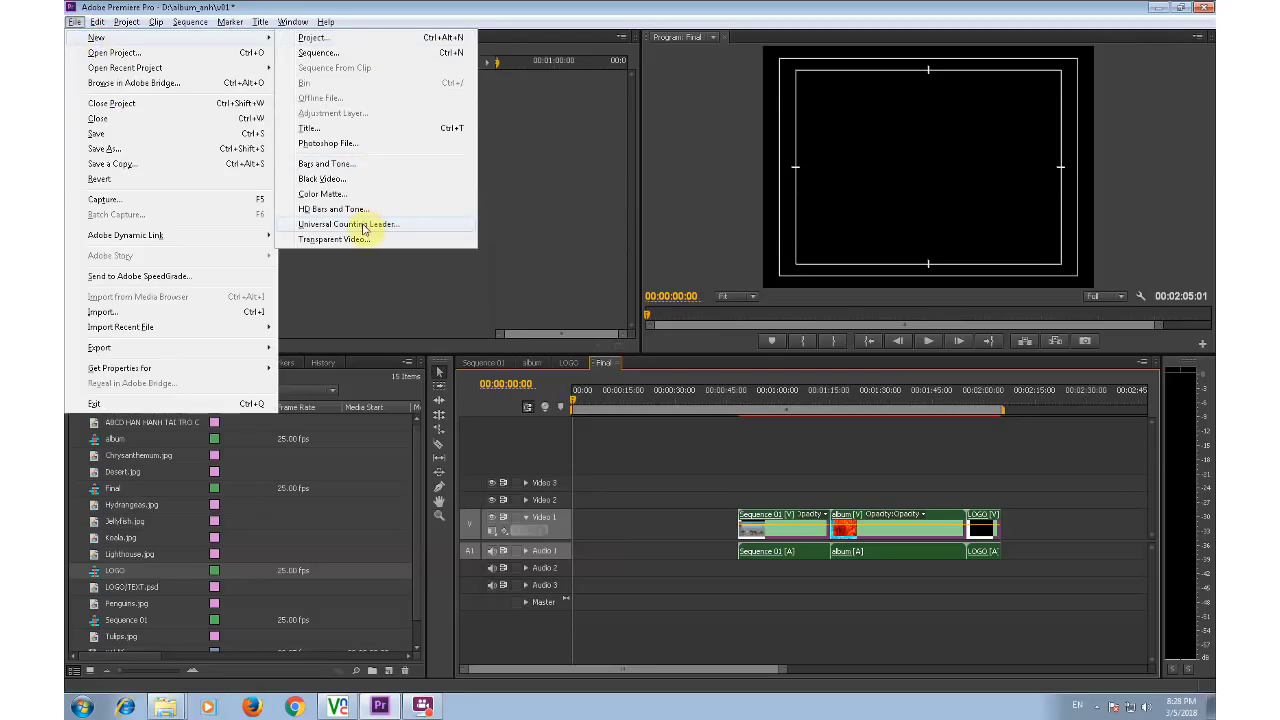
left_click(366, 226)
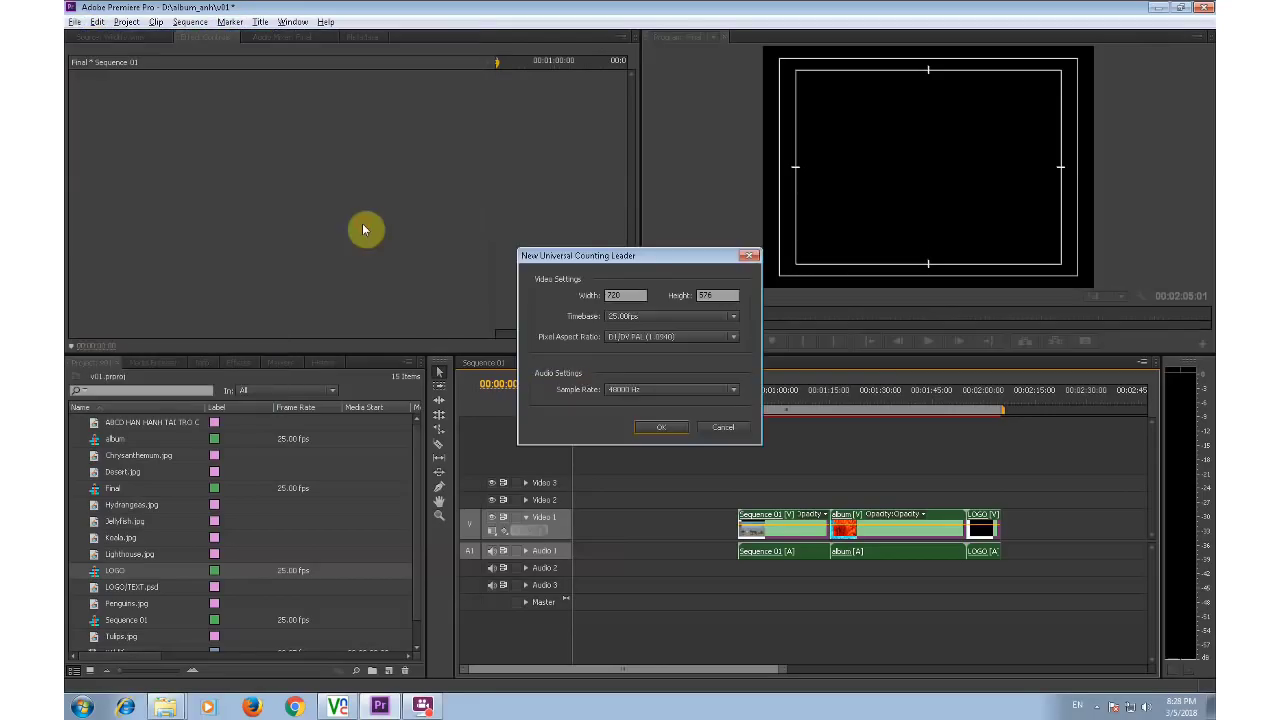
left_click(668, 428)
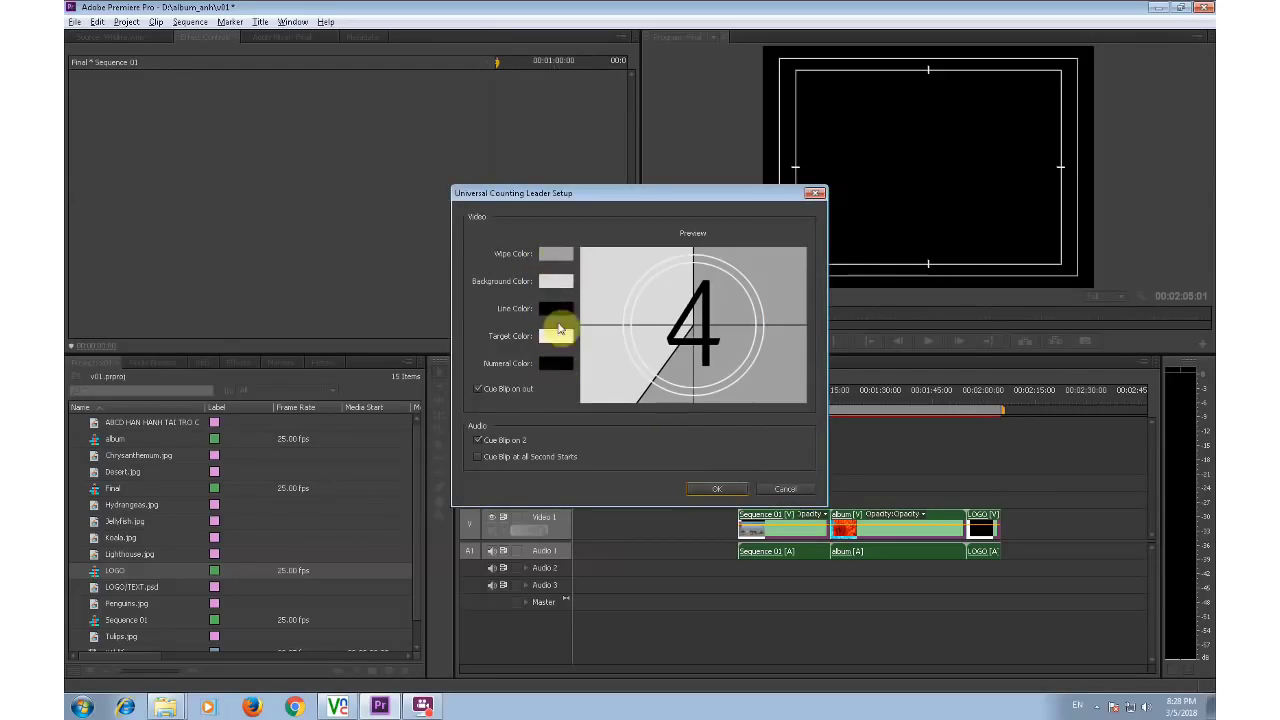
left_click(713, 491)
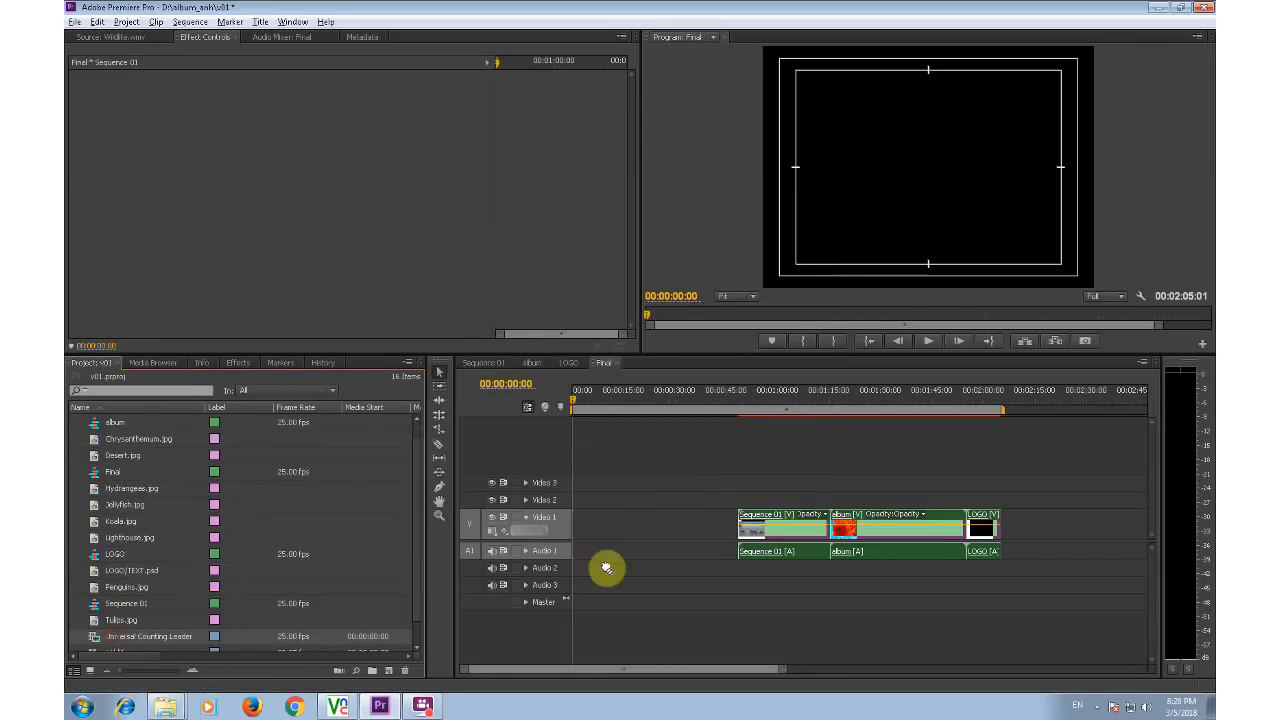
Step: Put the counting leader at the start of Video 1 and preview its countdown
left_click_drag(113, 641, 580, 530)
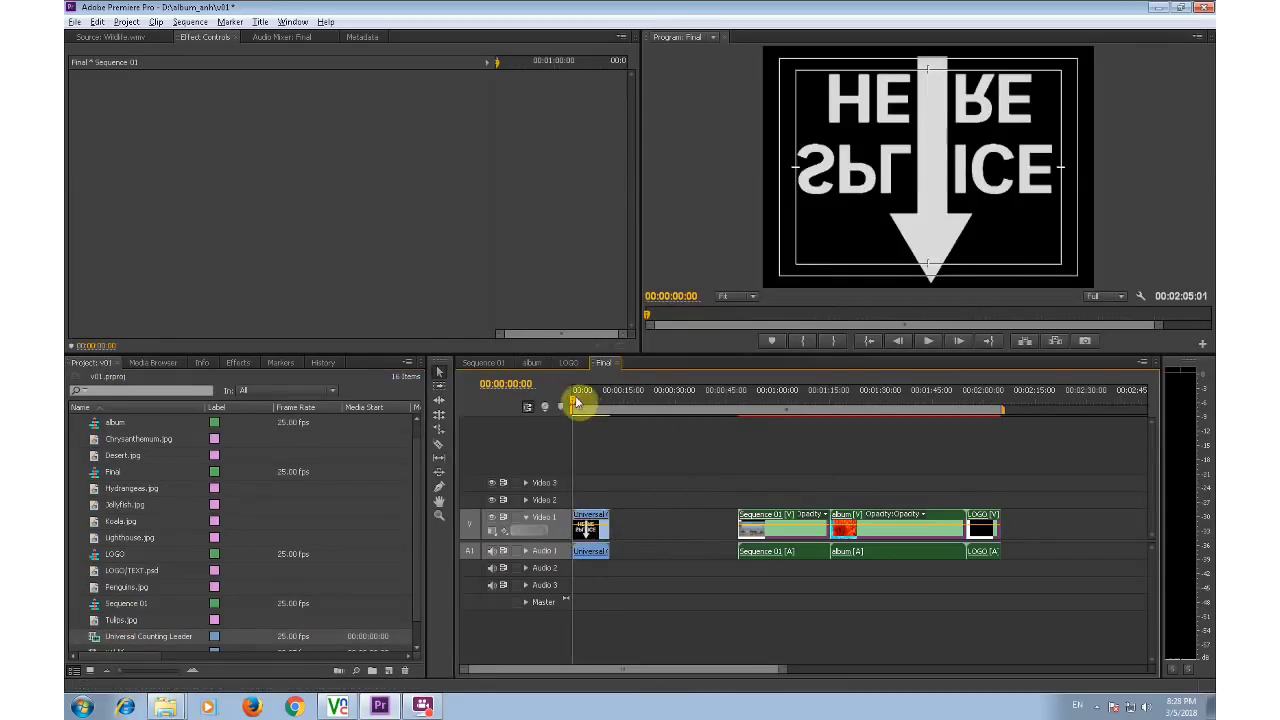
mouse_move(573, 400)
left_mouse_down()
mouse_move(596, 407)
mouse_move(586, 411)
left_mouse_up()
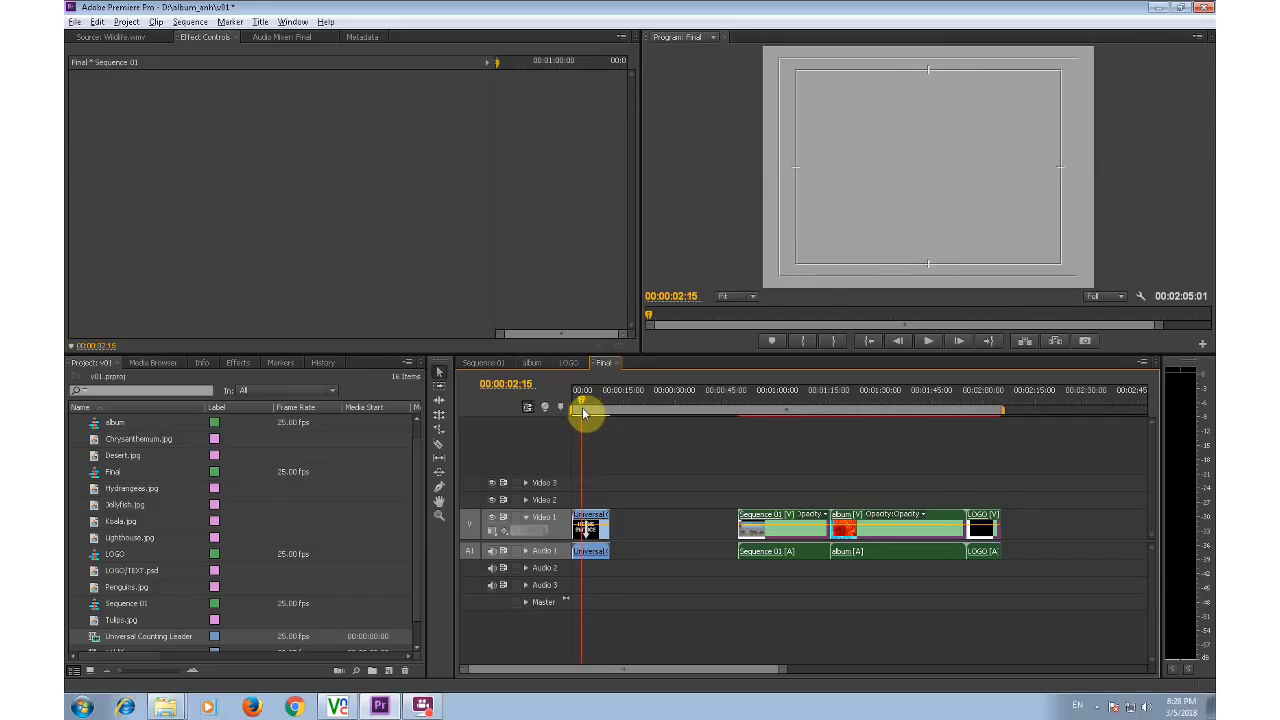
left_click_drag(586, 411, 572, 419)
key("space")
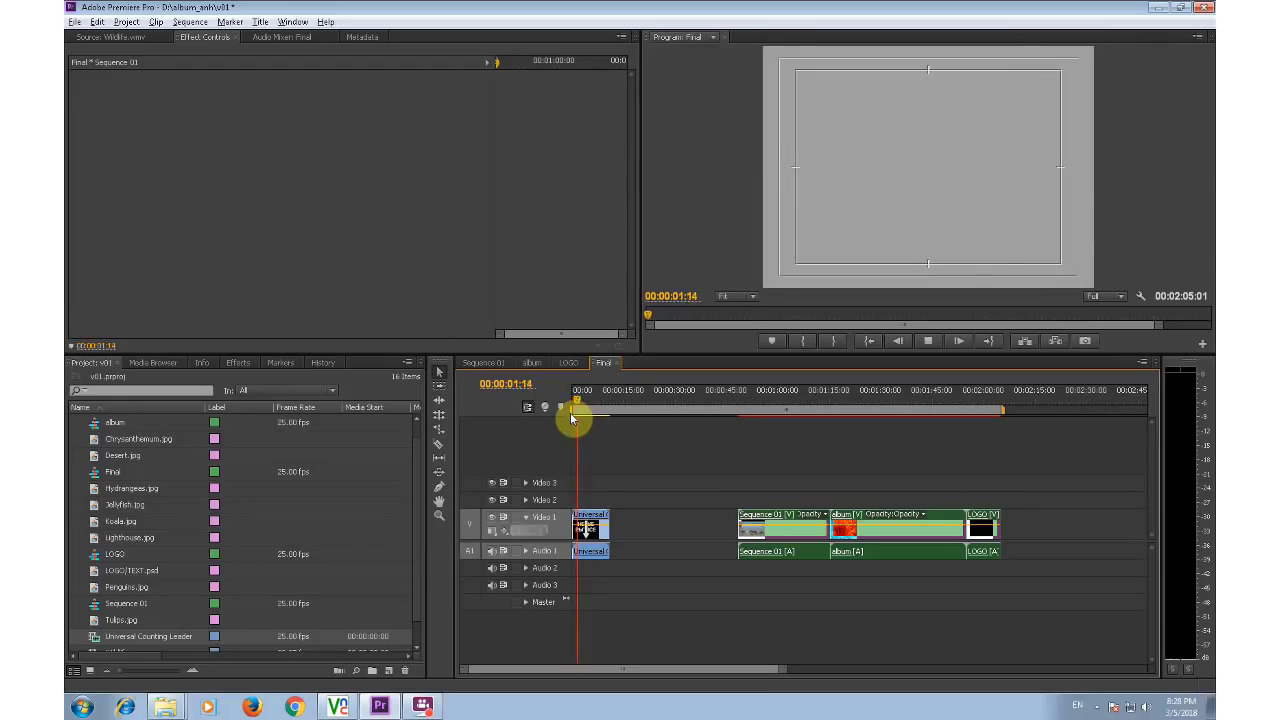
key("space")
Step: Review the counting leader's settings and close them without changes
double_click(597, 520)
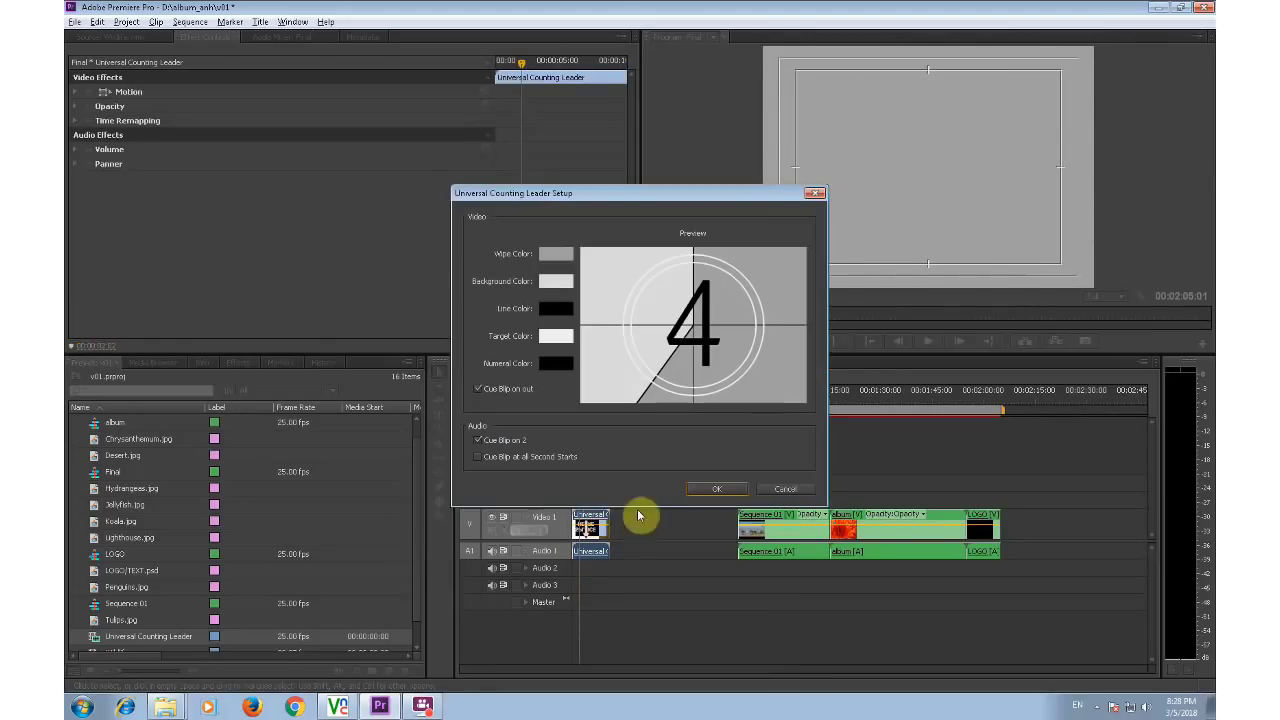
left_click(798, 490)
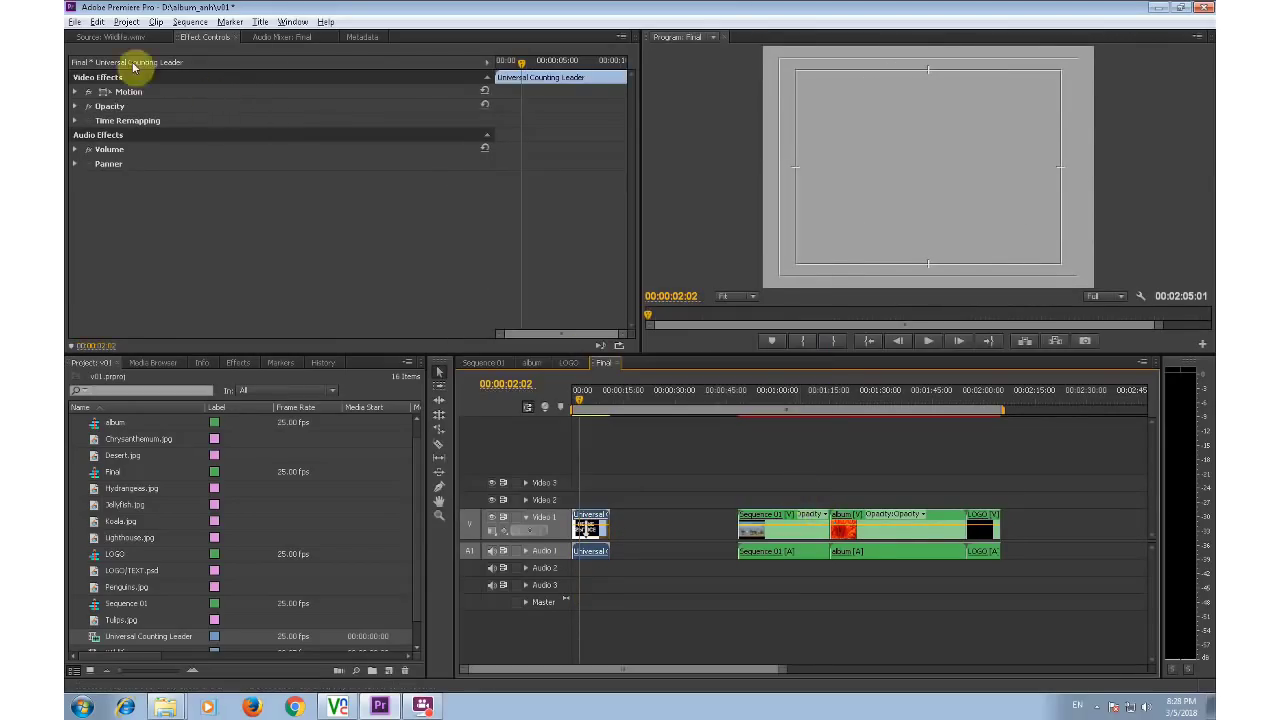
left_click(78, 22)
mouse_move(100, 38)
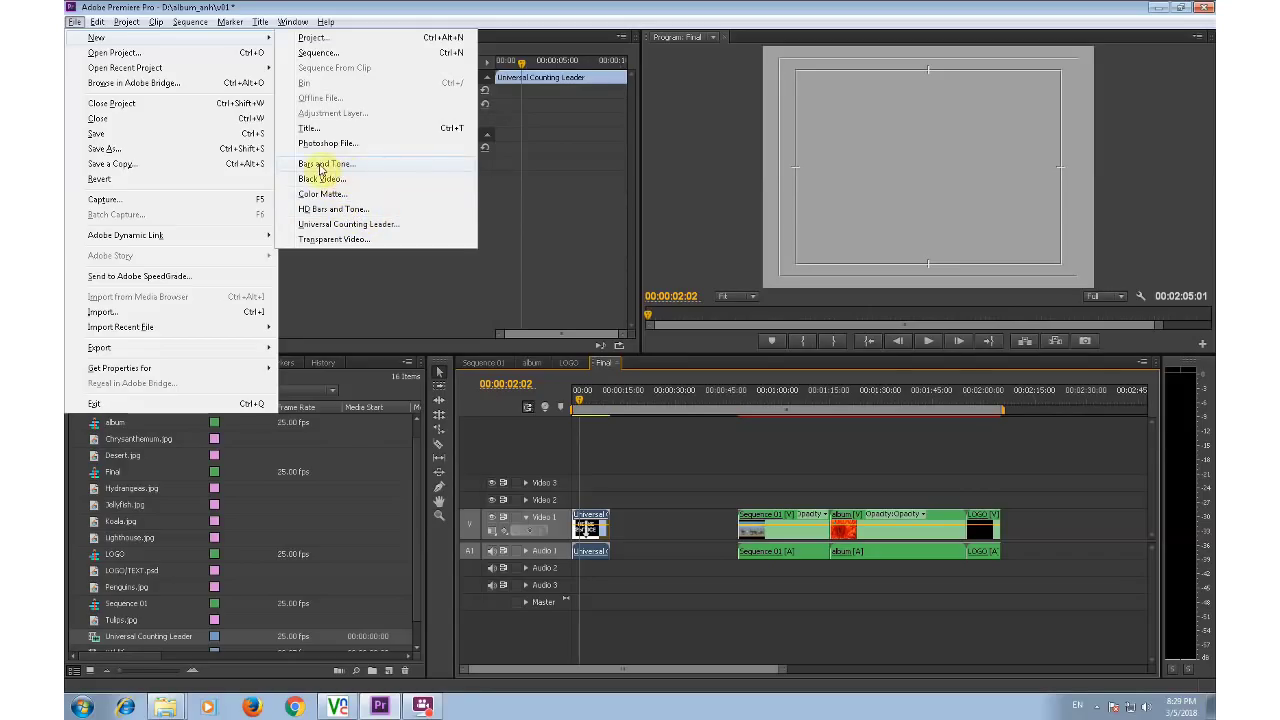
Step: Create a Bars and Tone clip and place it right after the counting leader
left_click(321, 166)
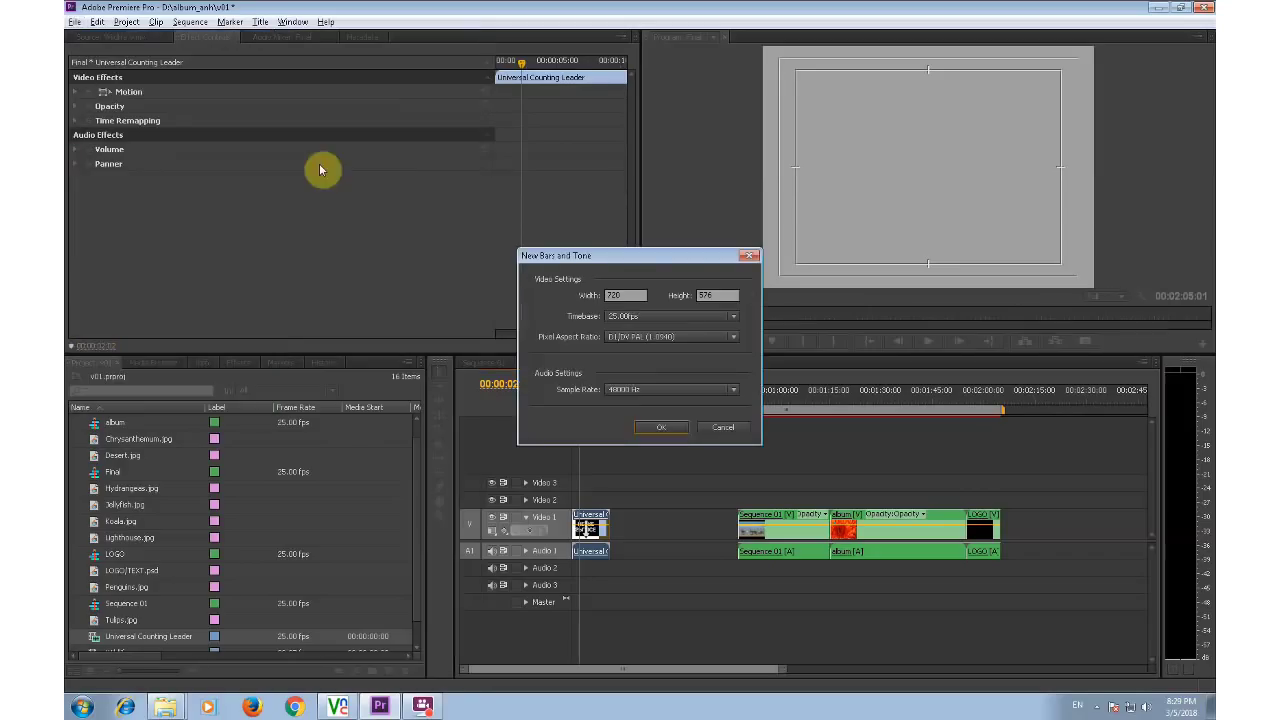
left_click(670, 431)
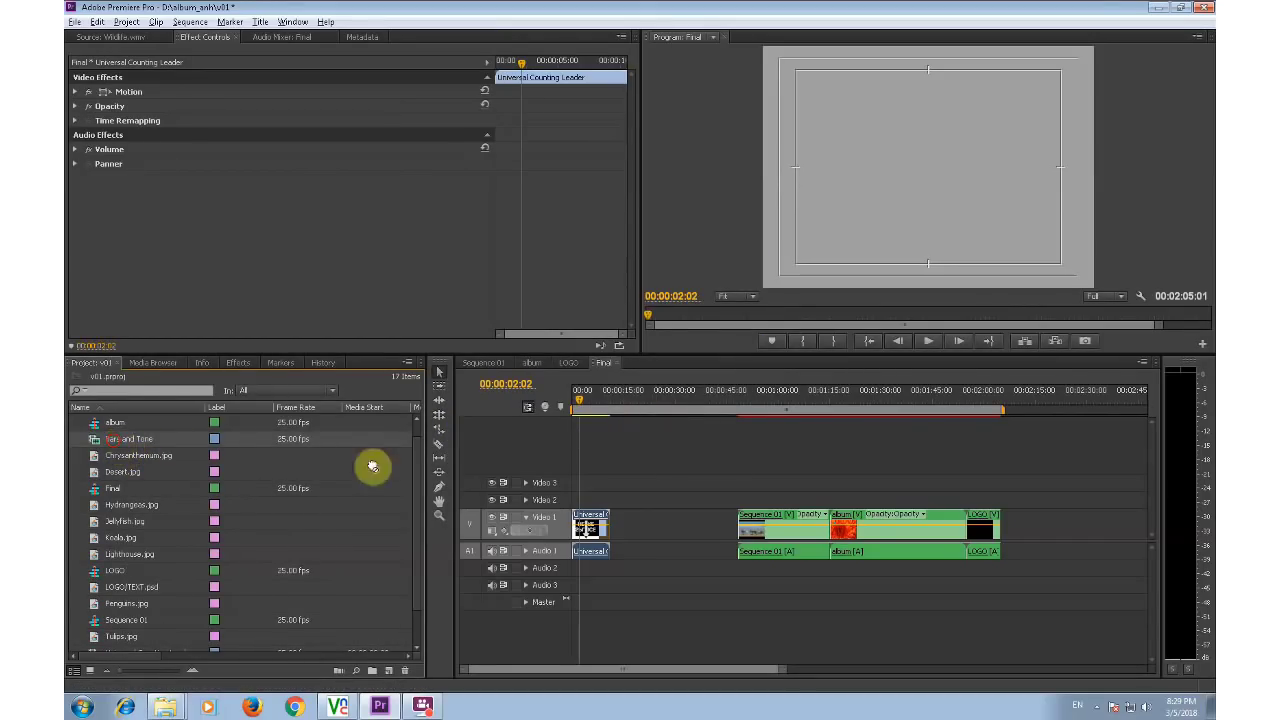
left_click_drag(372, 467, 629, 503)
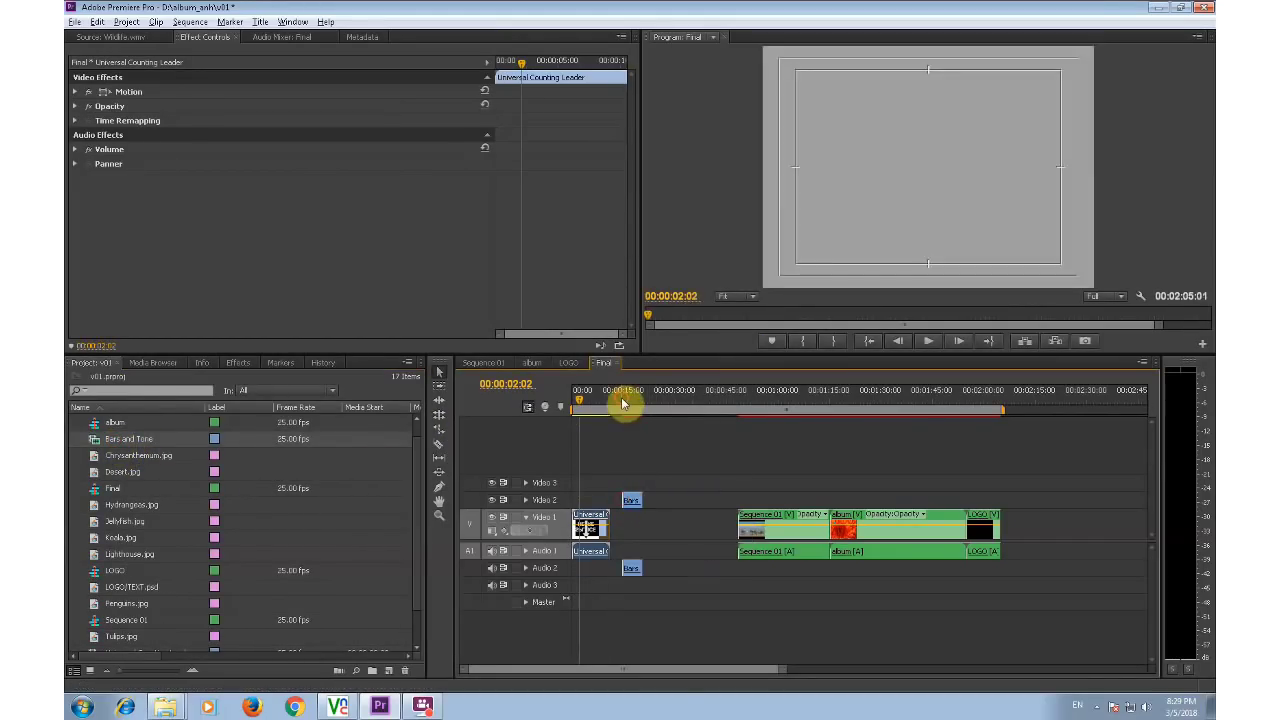
Step: Preview the leader-to-bars join around 00:00:15:06 to 00:00:15:20
left_click_drag(623, 403, 627, 417)
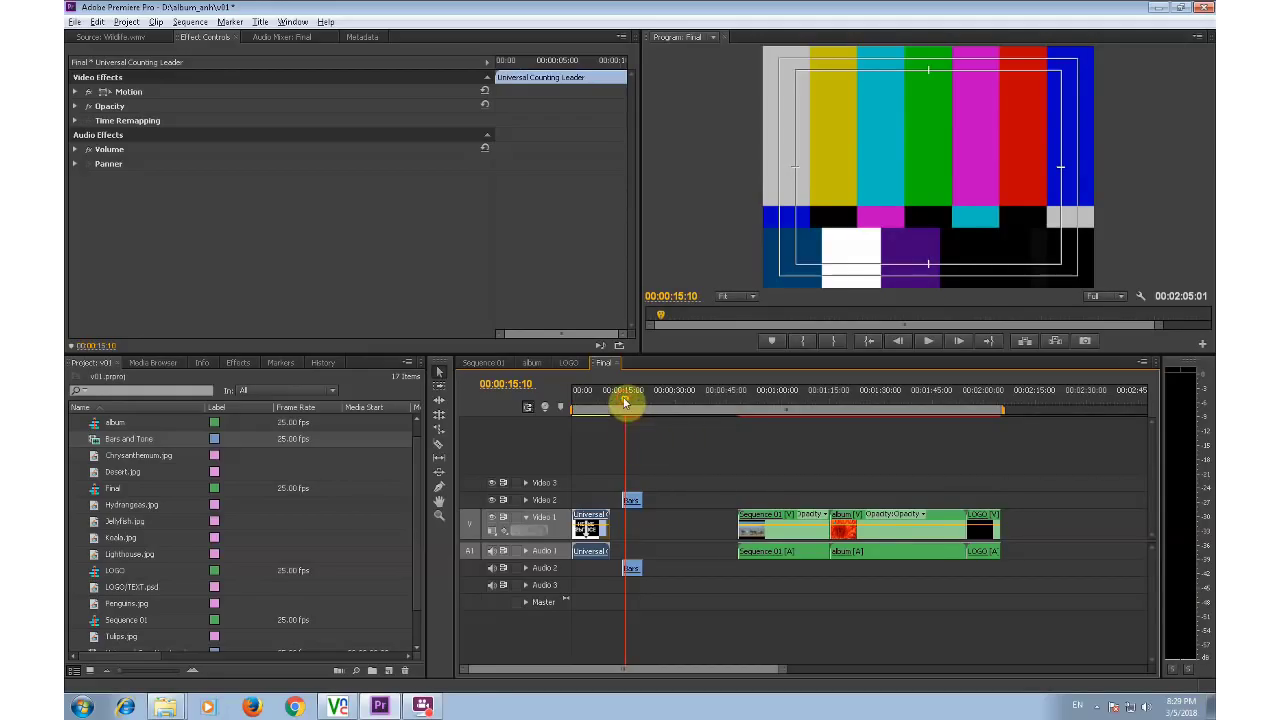
left_click(619, 404)
key("space")
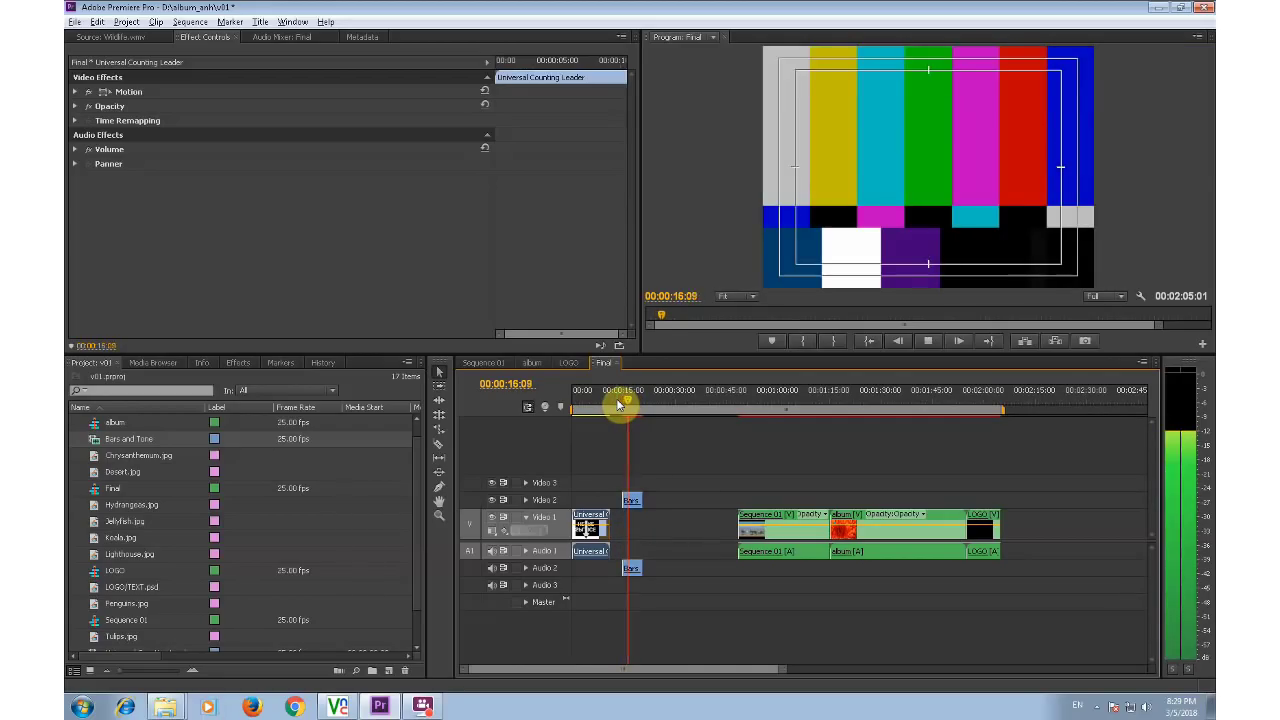
key("space")
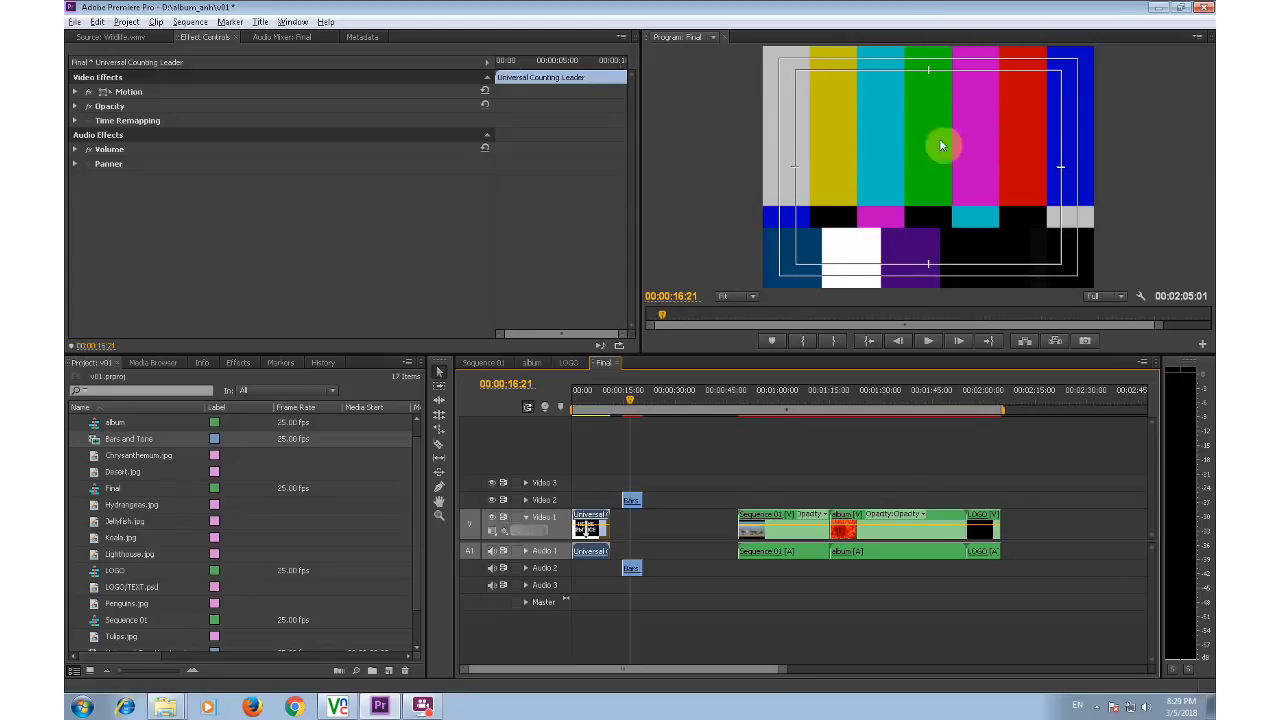
left_click(626, 402)
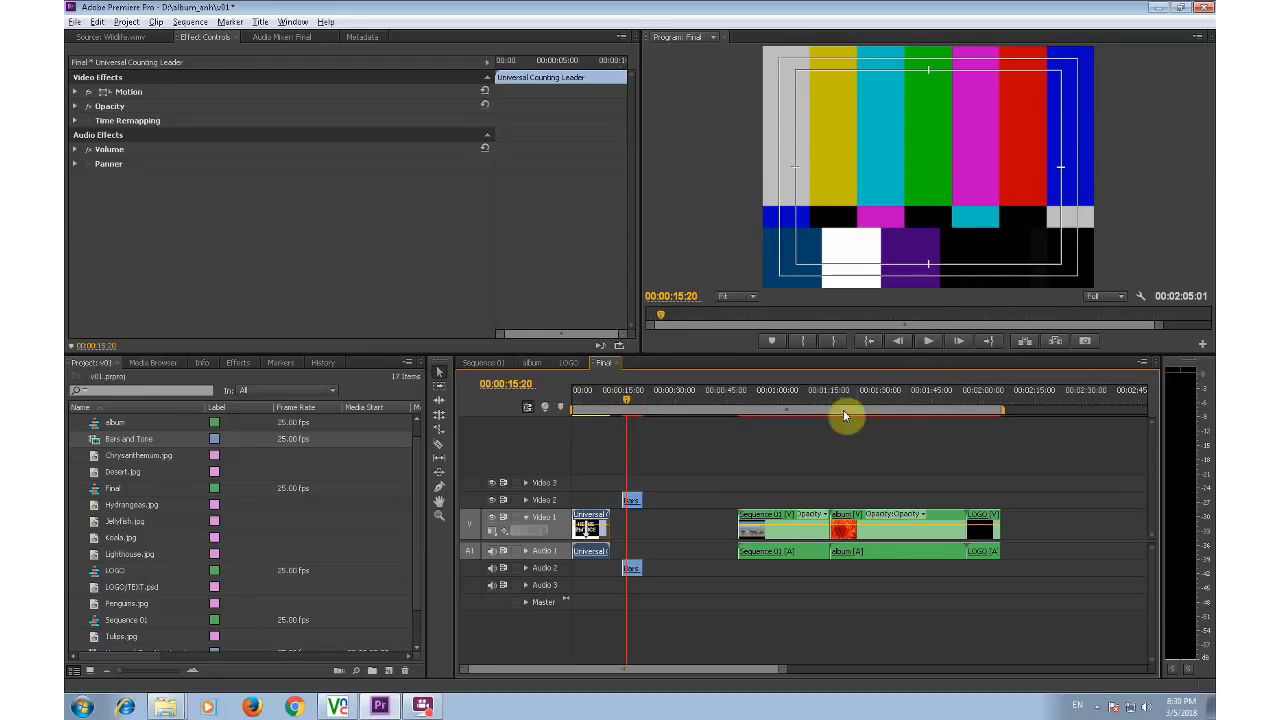
left_click(625, 401)
key("space")
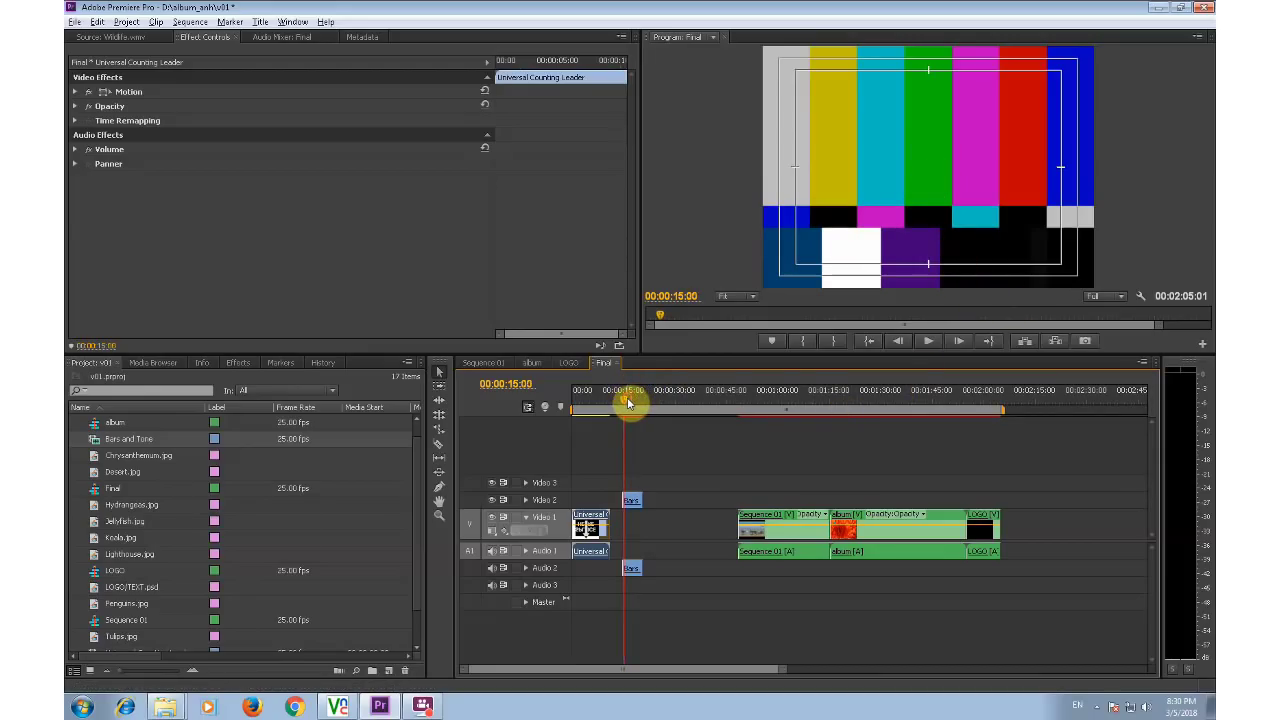
key("space")
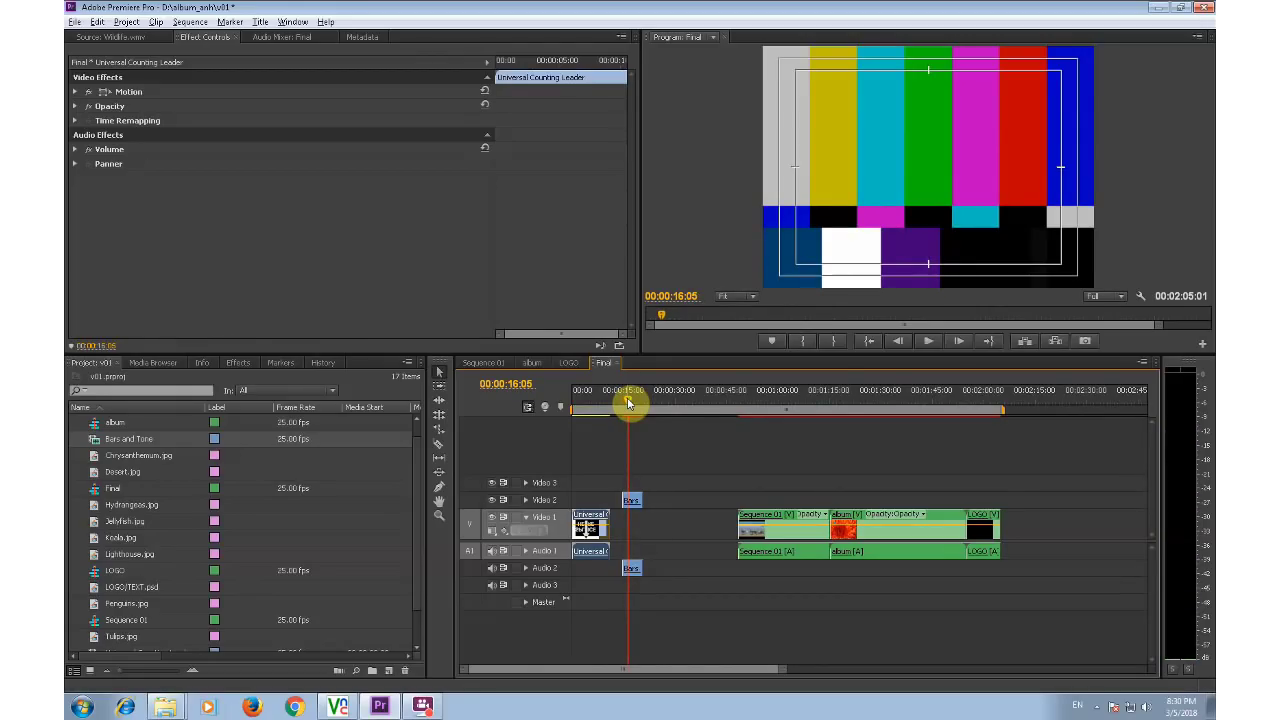
Step: Browse the File > New items, dismiss them, and move the playhead to 00:00:48:20
left_click(75, 22)
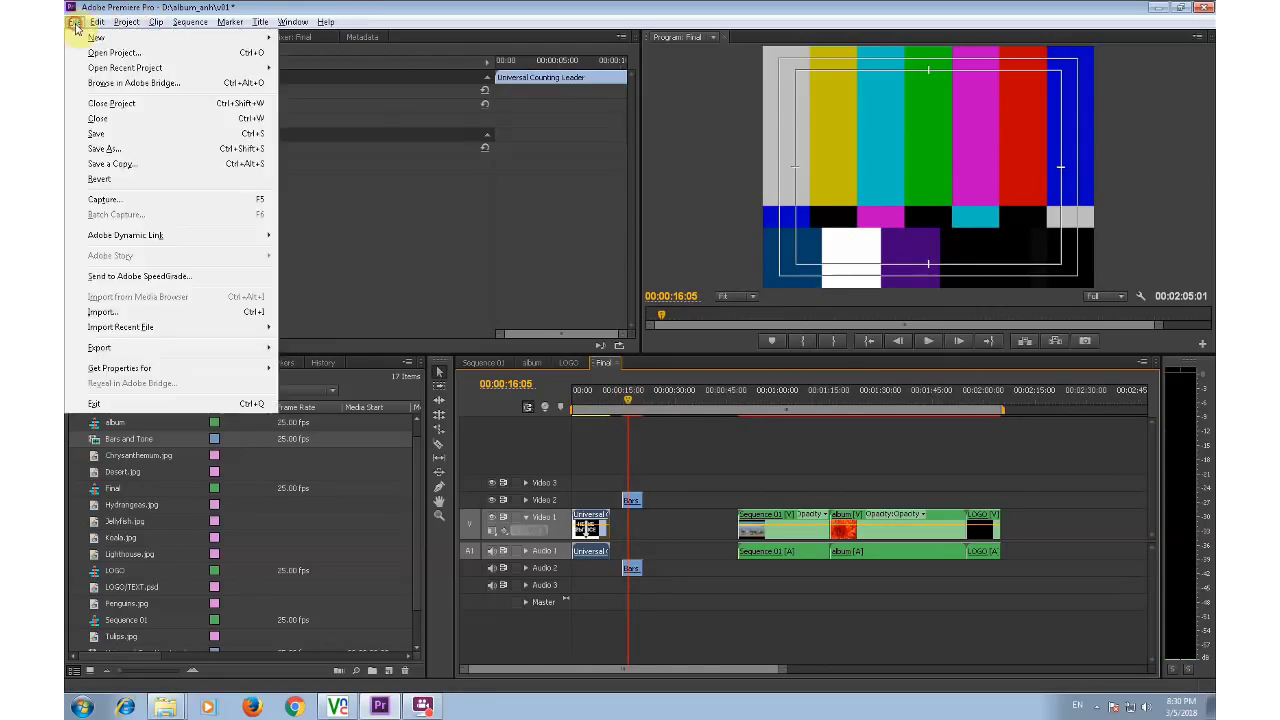
mouse_move(95, 39)
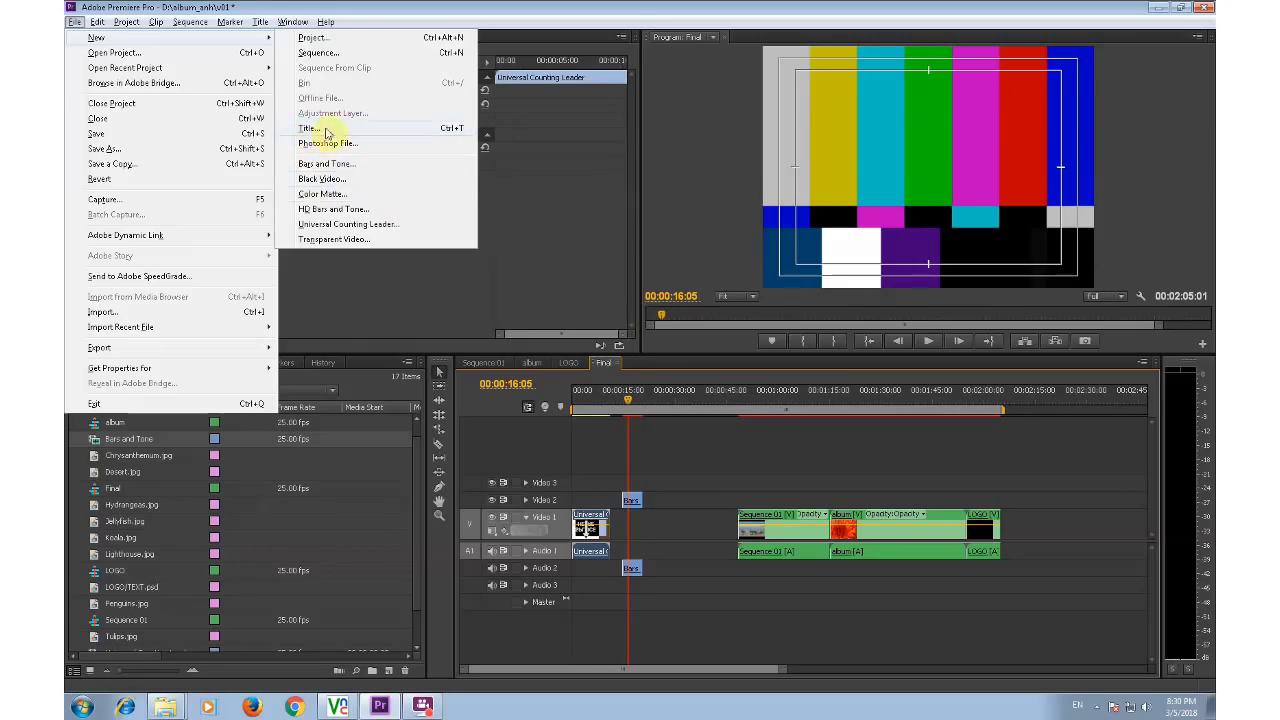
left_click(740, 398)
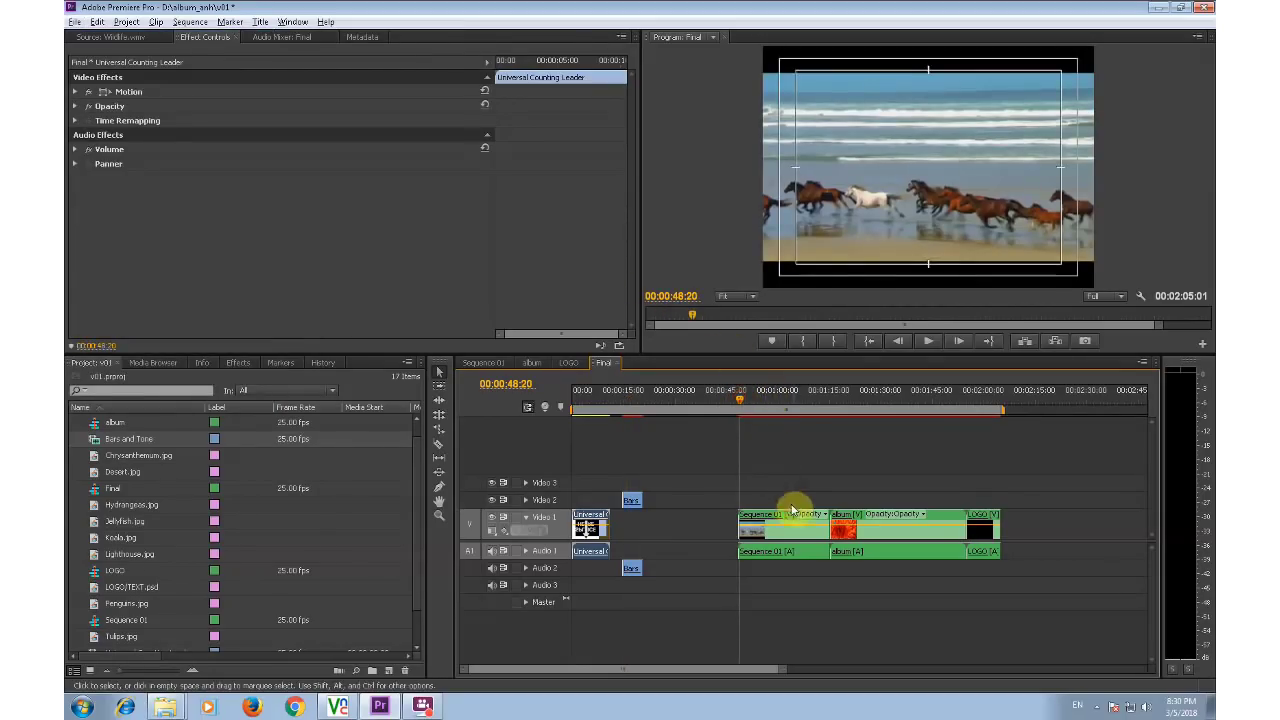
Step: Delete the Bars and Tone clip and select the Sequence 01, album and LOGO clips
left_click_drag(636, 507, 643, 500)
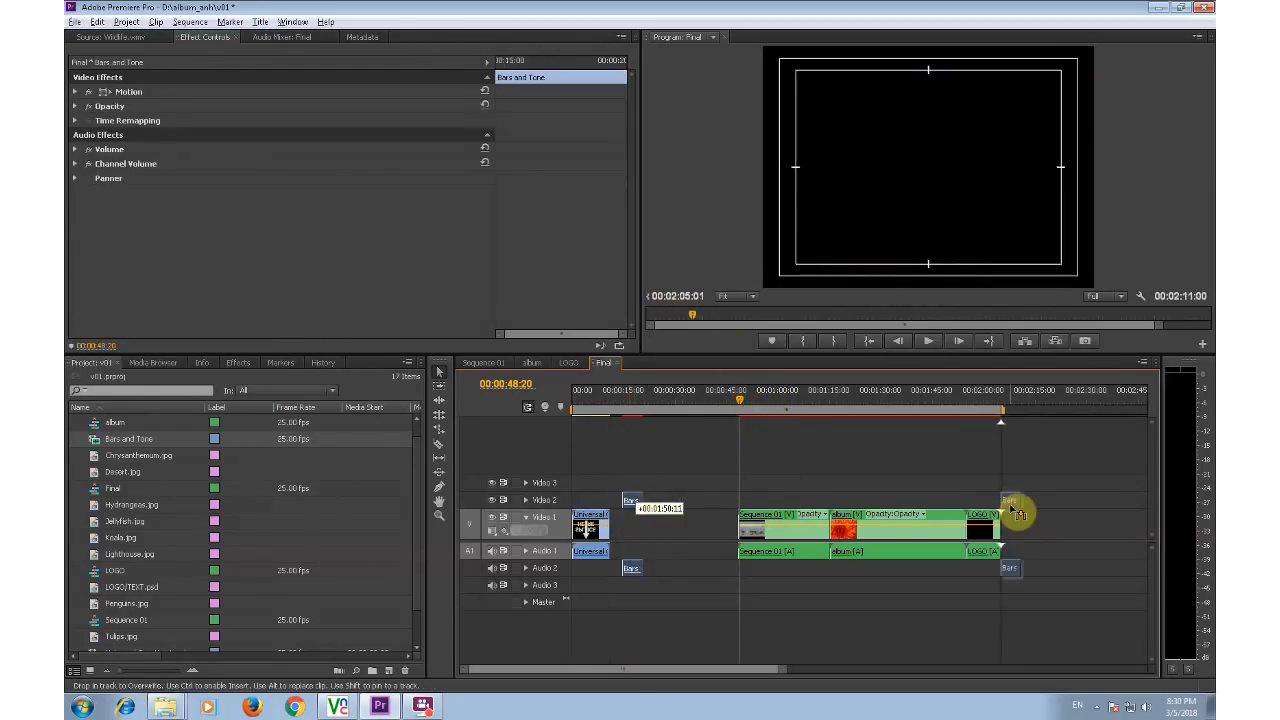
key("Delete")
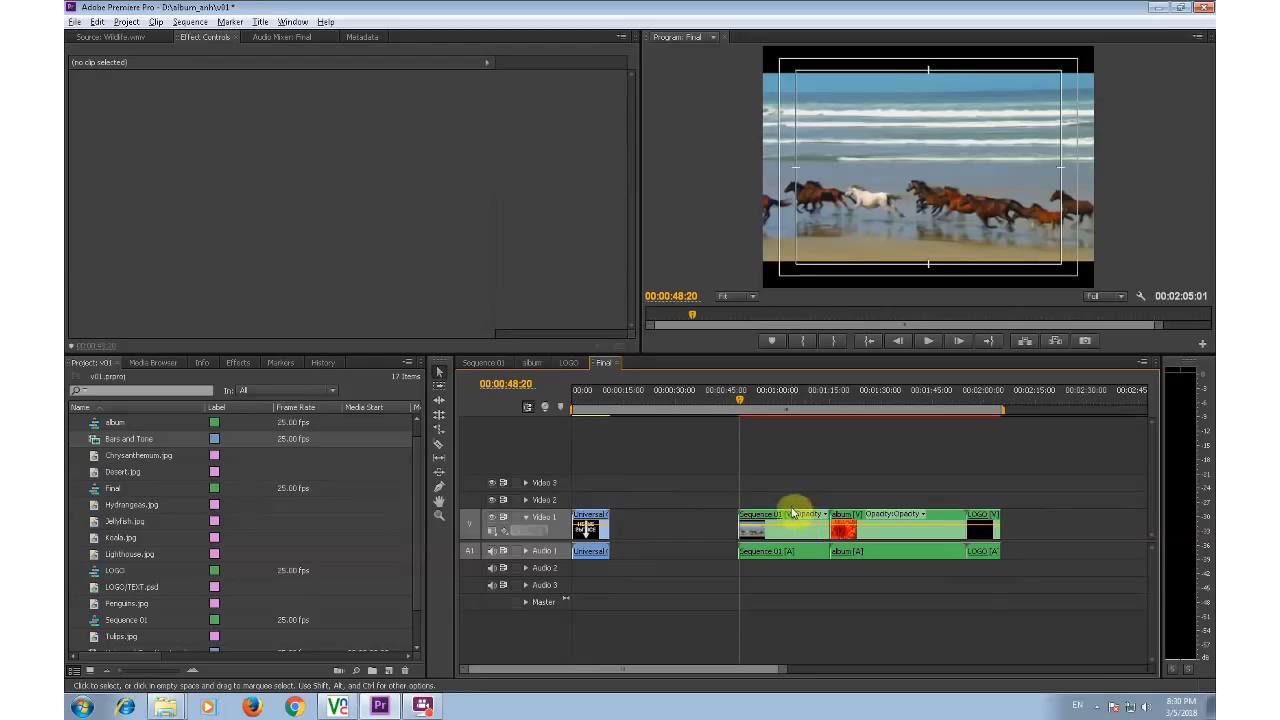
mouse_move(1064, 630)
left_mouse_down()
mouse_move(752, 518)
mouse_move(637, 522)
left_mouse_up()
left_click(574, 395)
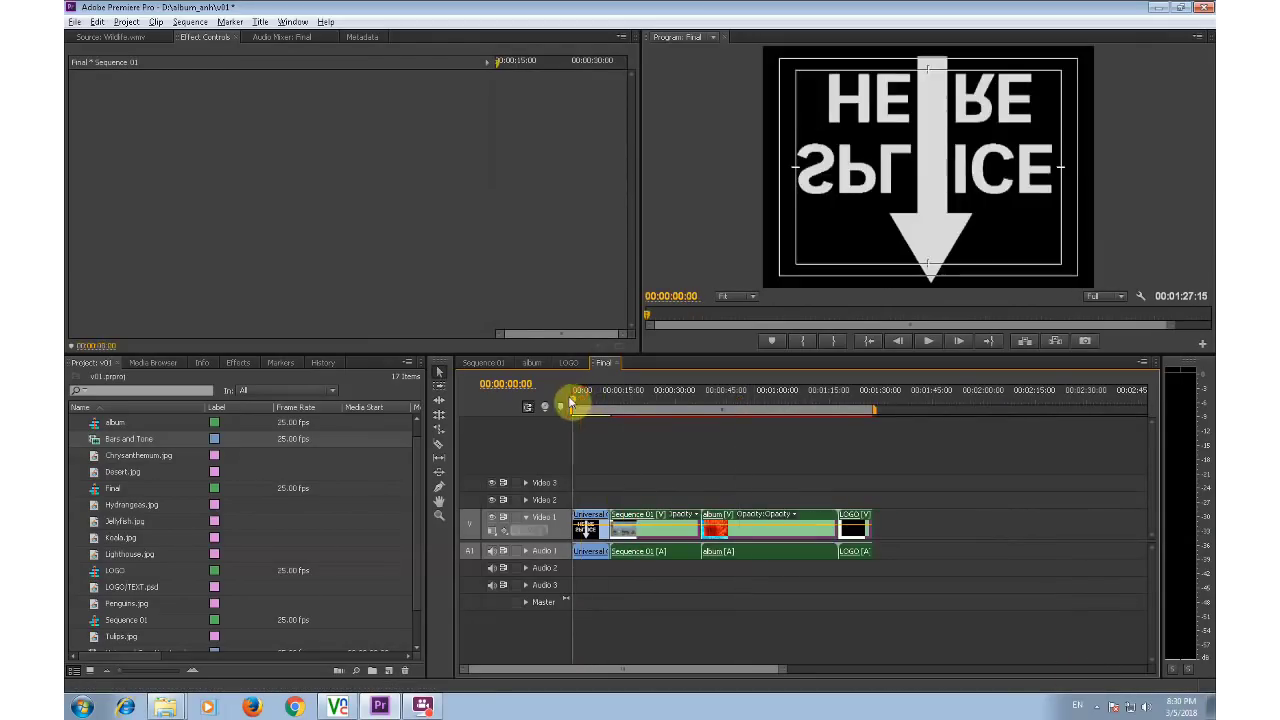
key("space")
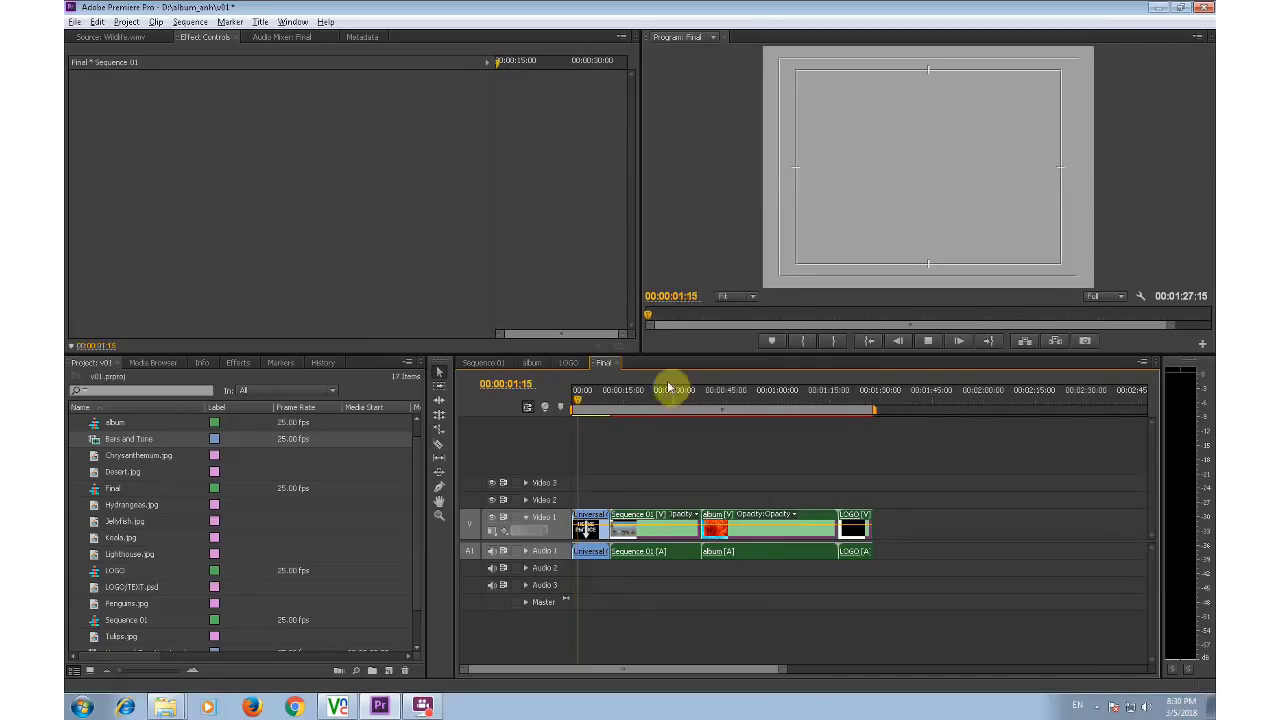
left_click_drag(614, 395, 630, 402)
left_click_drag(690, 410, 853, 431)
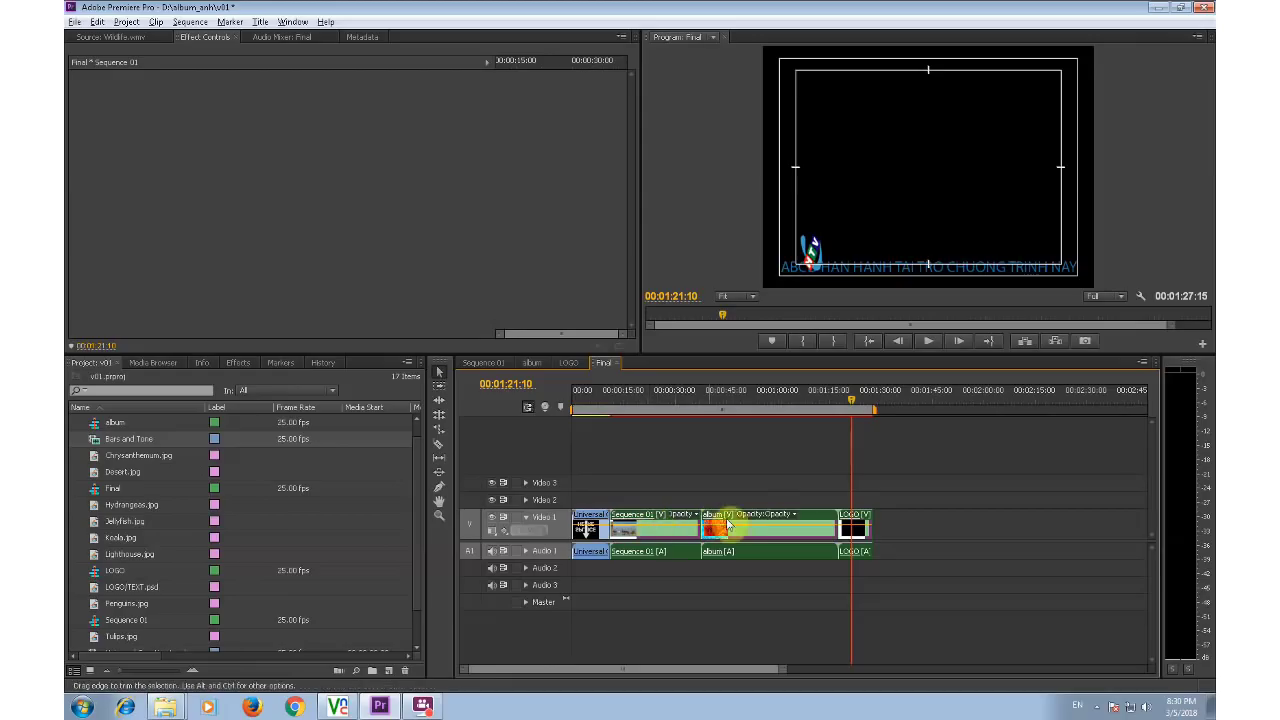
left_click(490, 363)
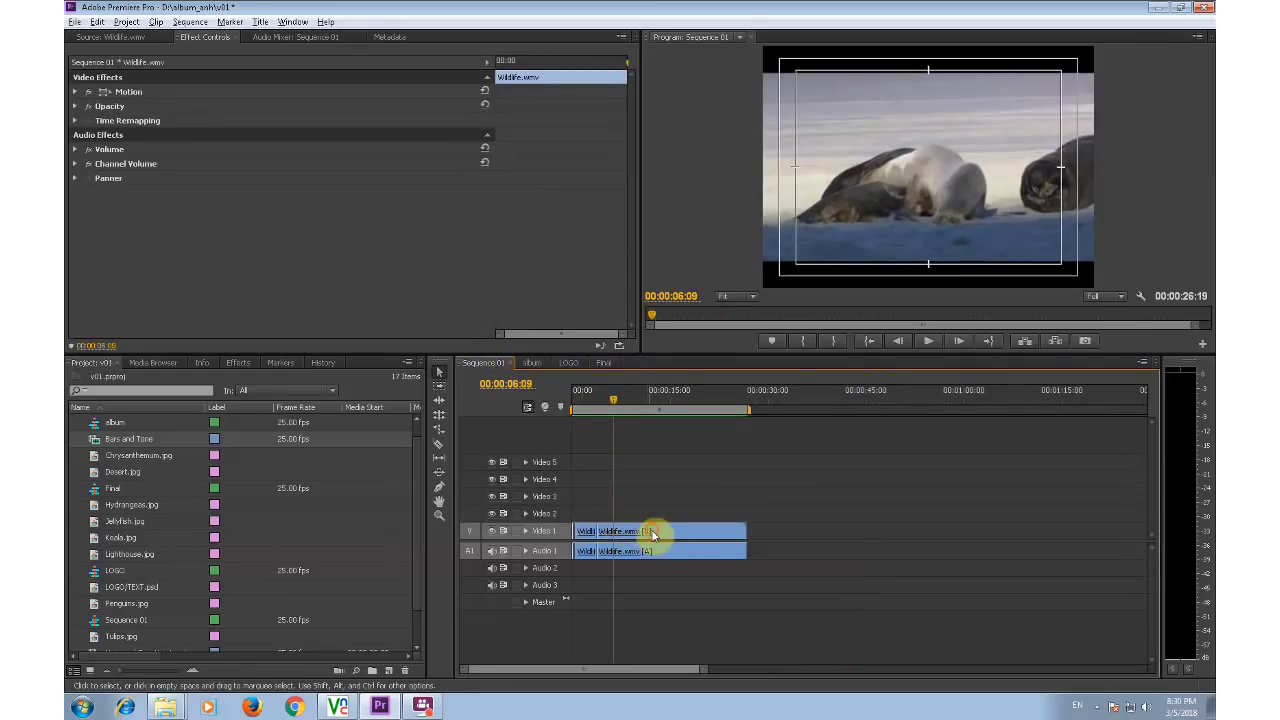
left_click(607, 363)
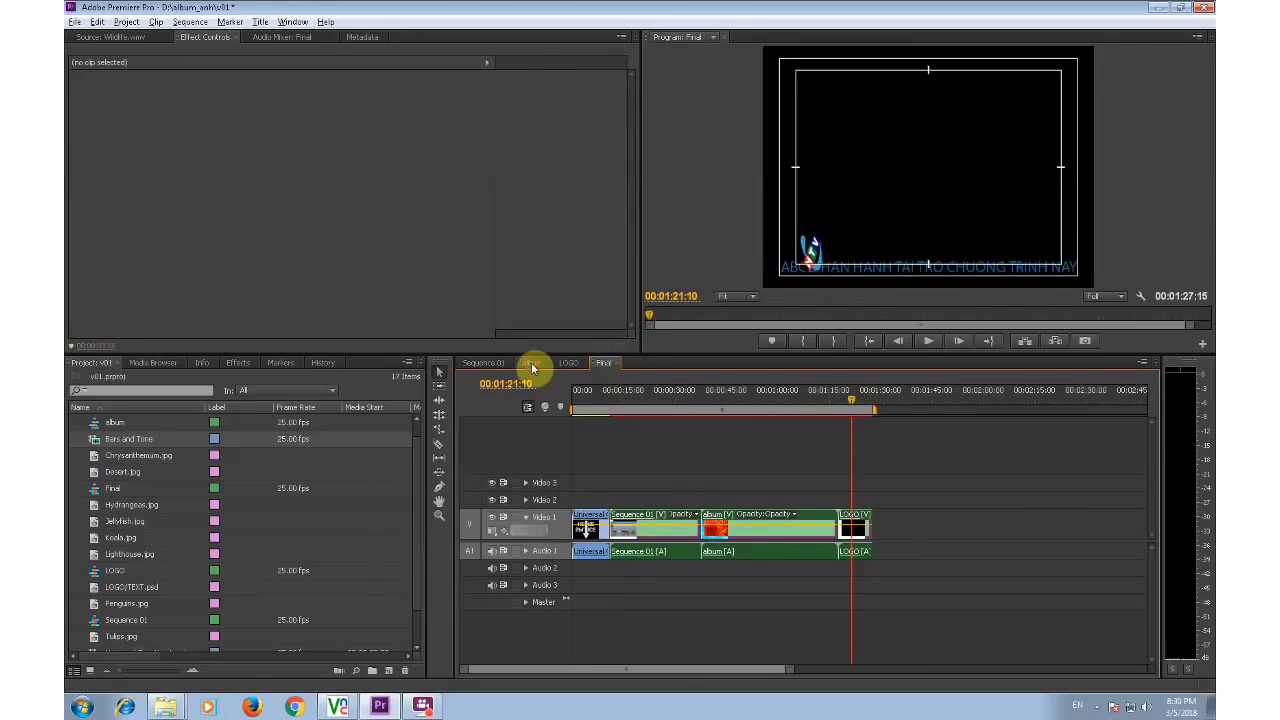
left_click(531, 363)
left_click_drag(577, 398, 618, 410)
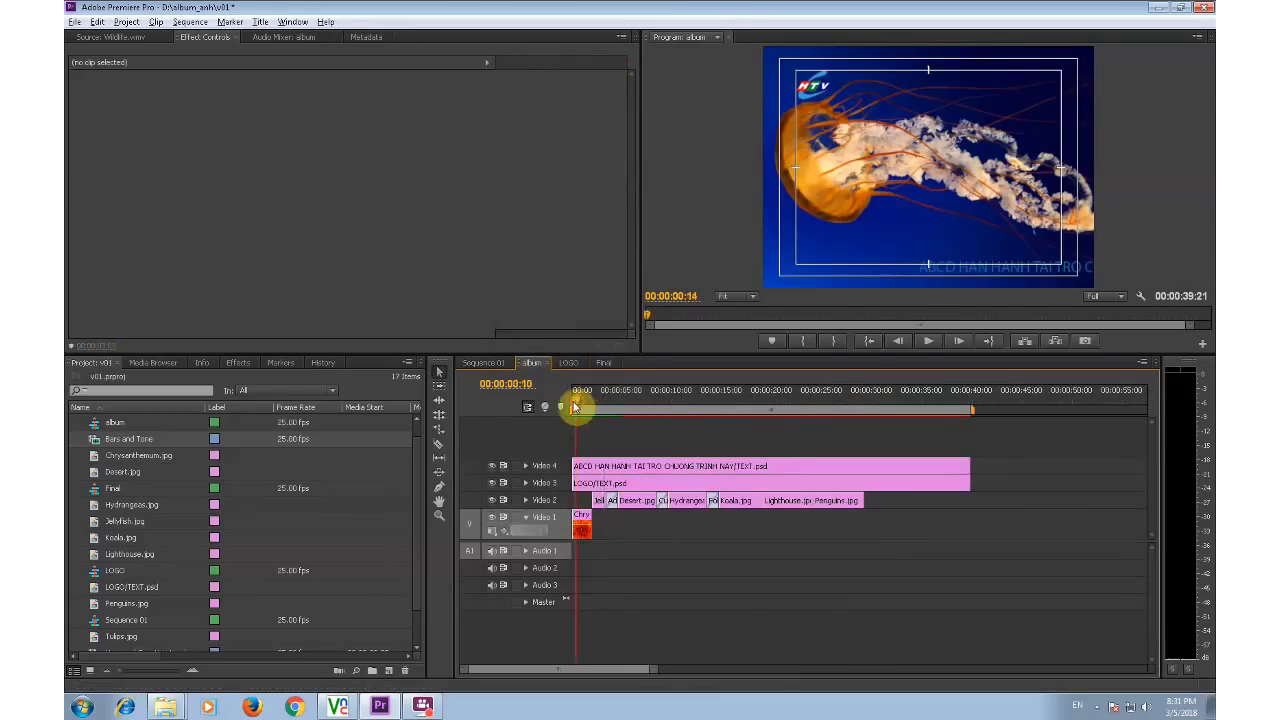
left_click(568, 363)
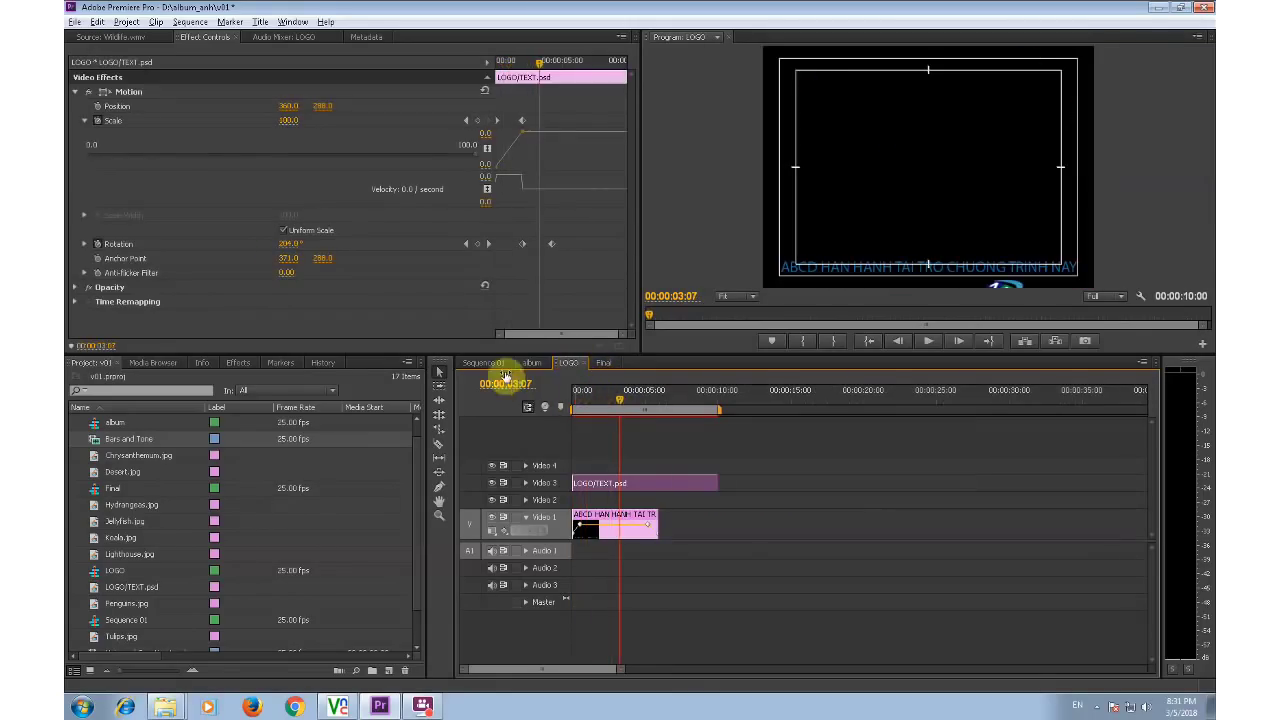
left_click(485, 364)
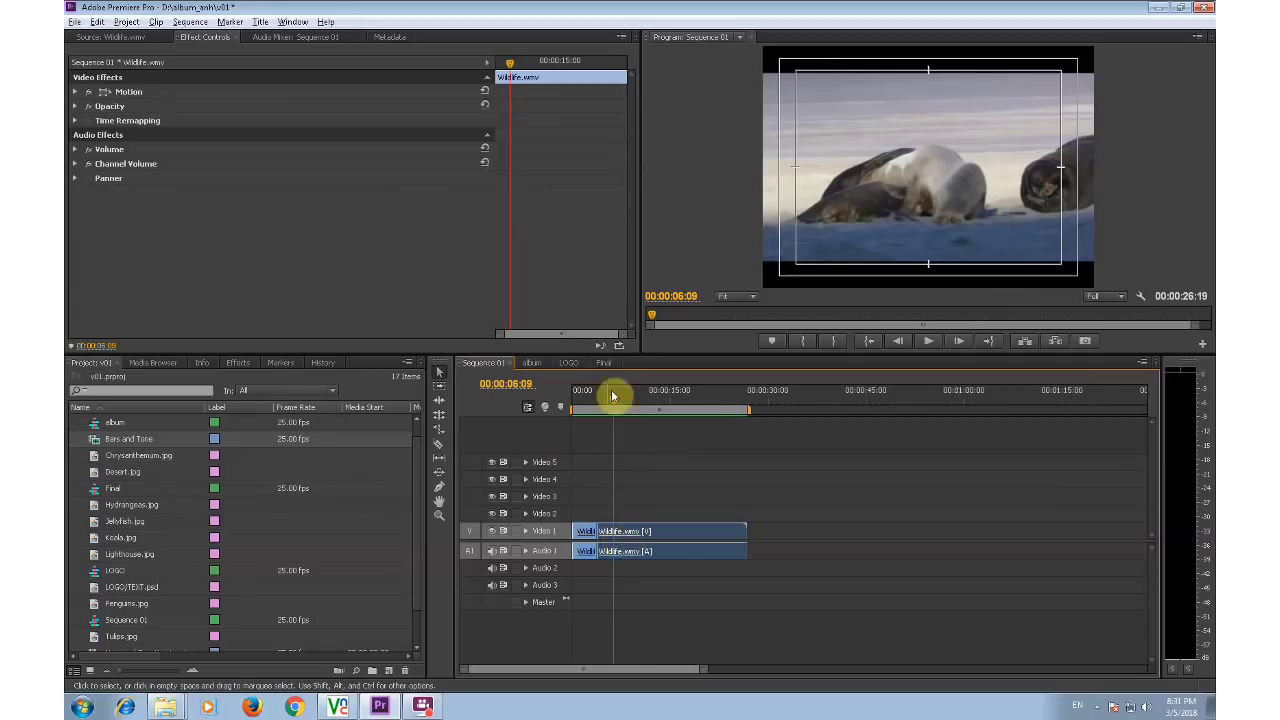
left_click(604, 363)
left_click(637, 392)
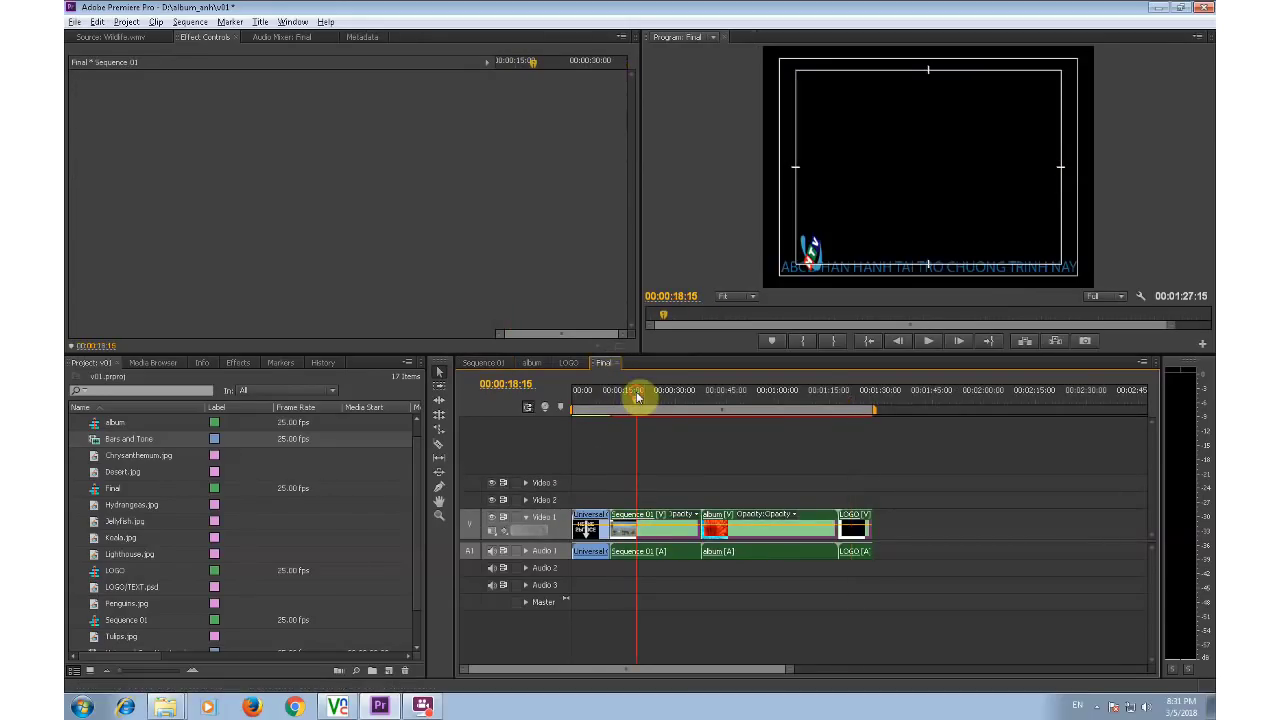
left_click_drag(637, 397, 651, 397)
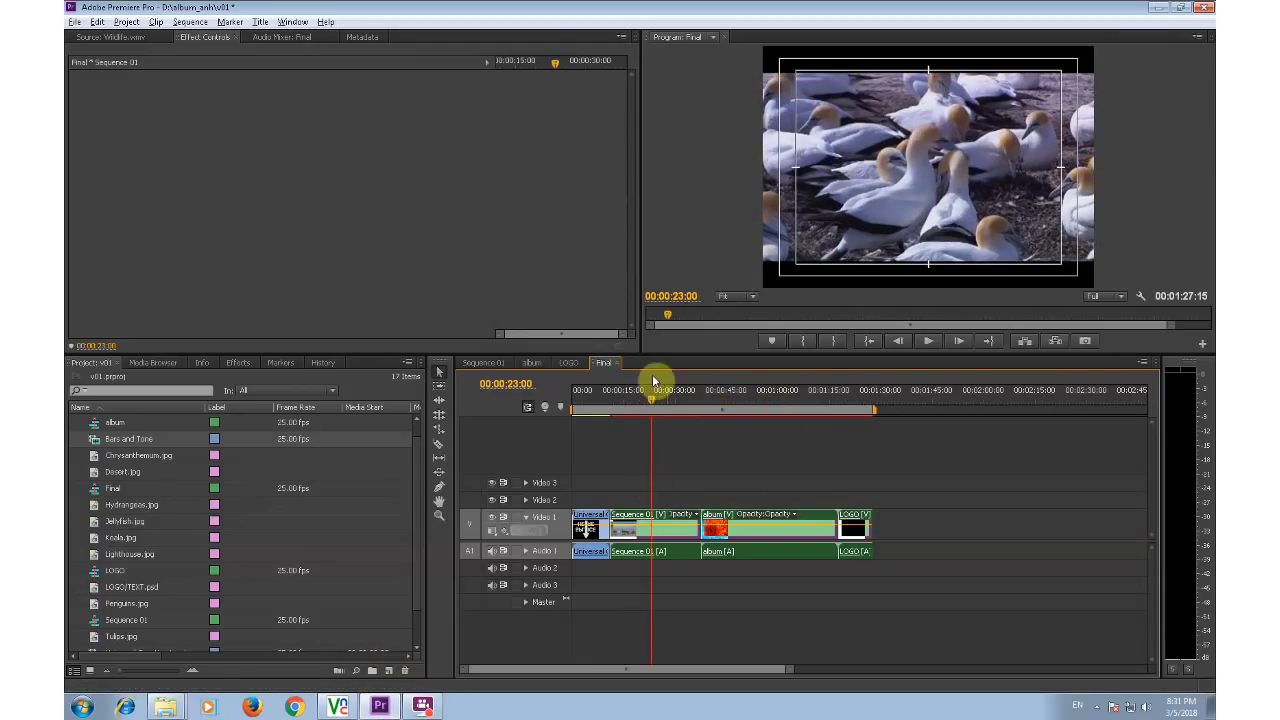
left_click(424, 707)
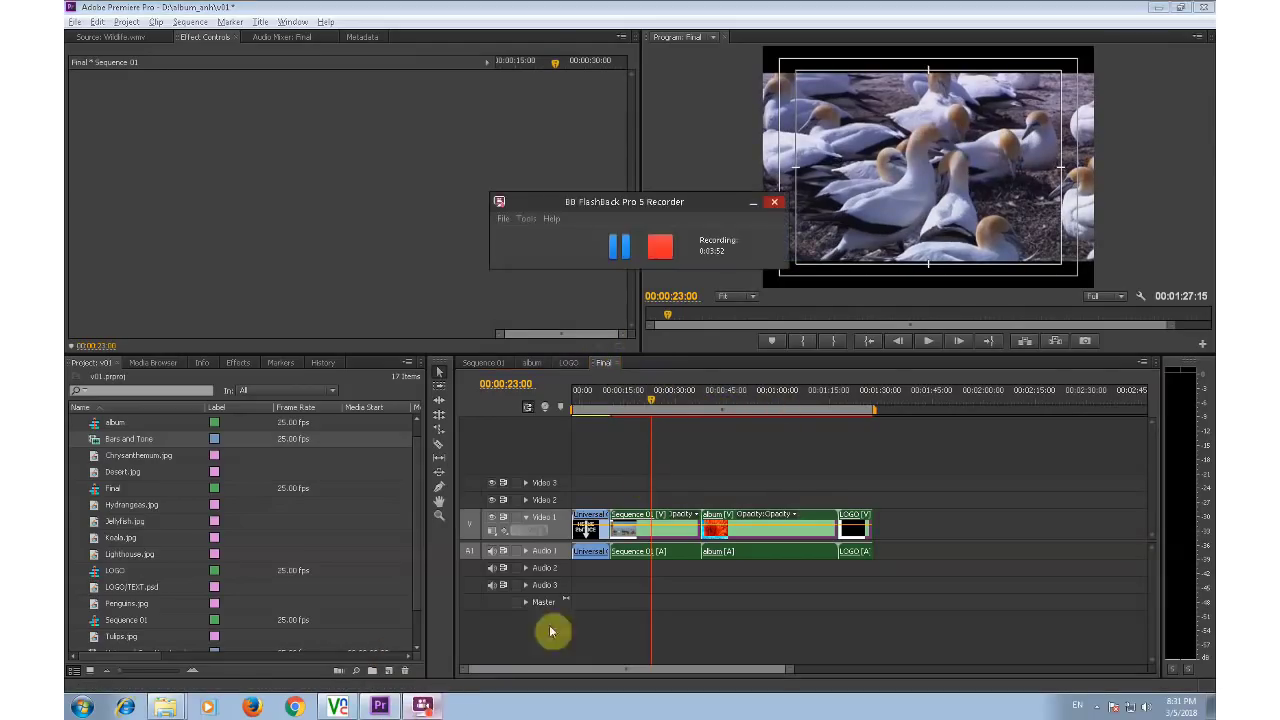